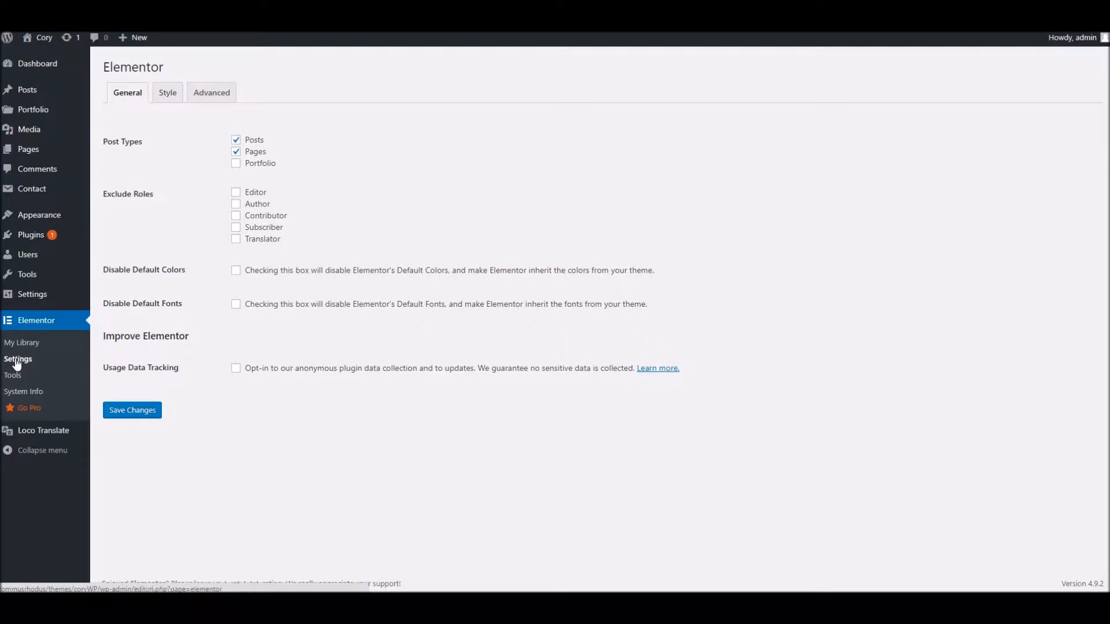
# Disable Elementor's default colors and default fonts, and save the settings.
pyautogui.click(236, 270)
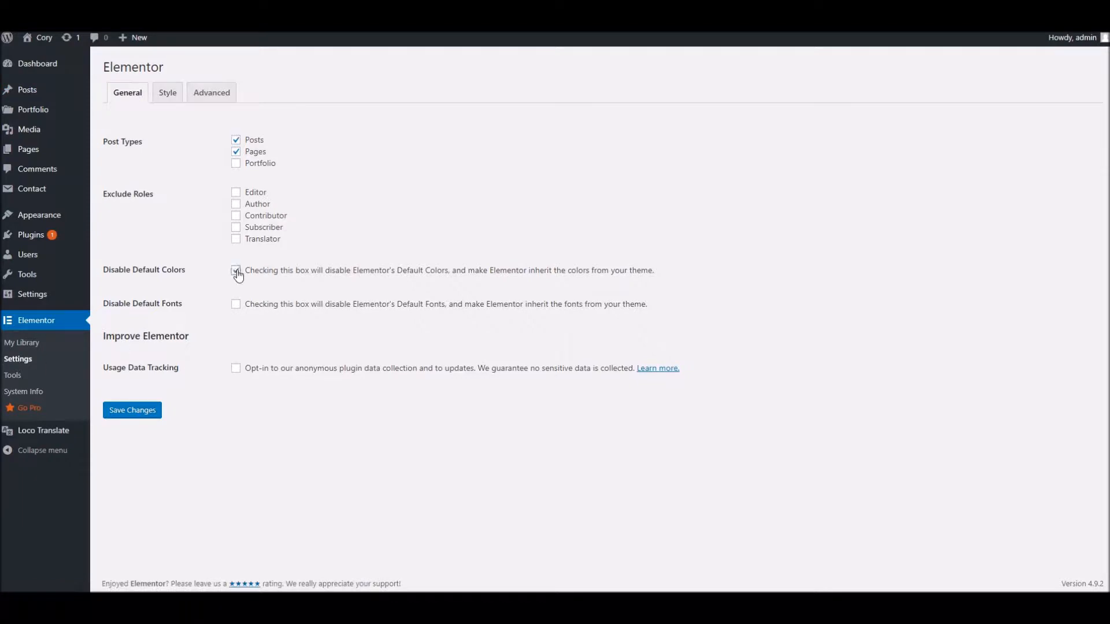
pyautogui.click(237, 305)
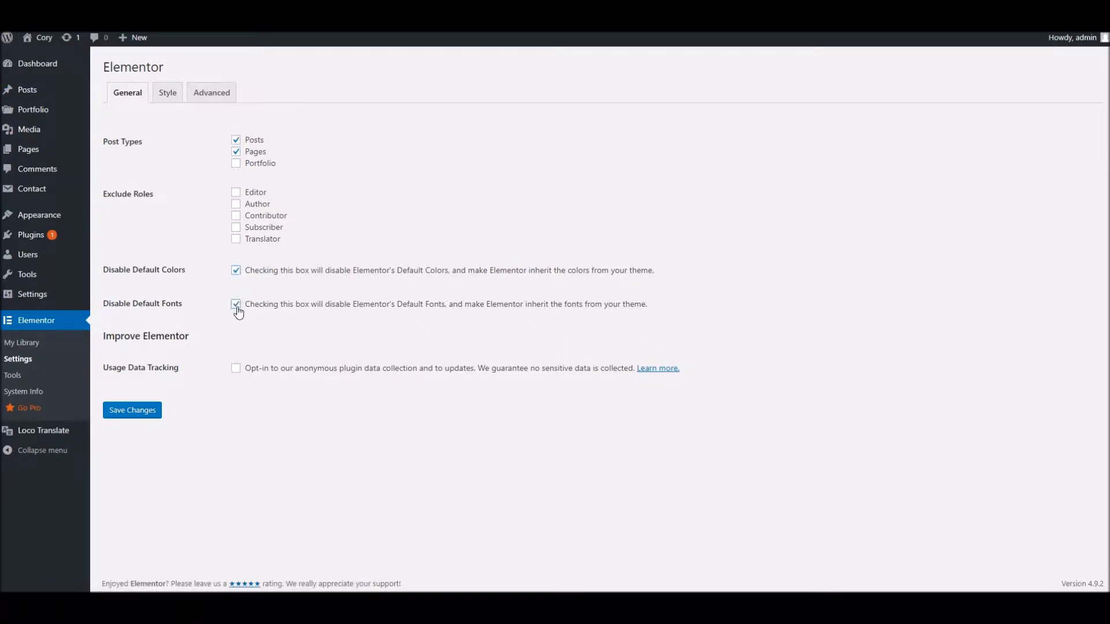
pyautogui.click(135, 414)
# Open the existing "Works – 2 Columns" page for editing with Elementor.
pyautogui.moveTo(119, 153)
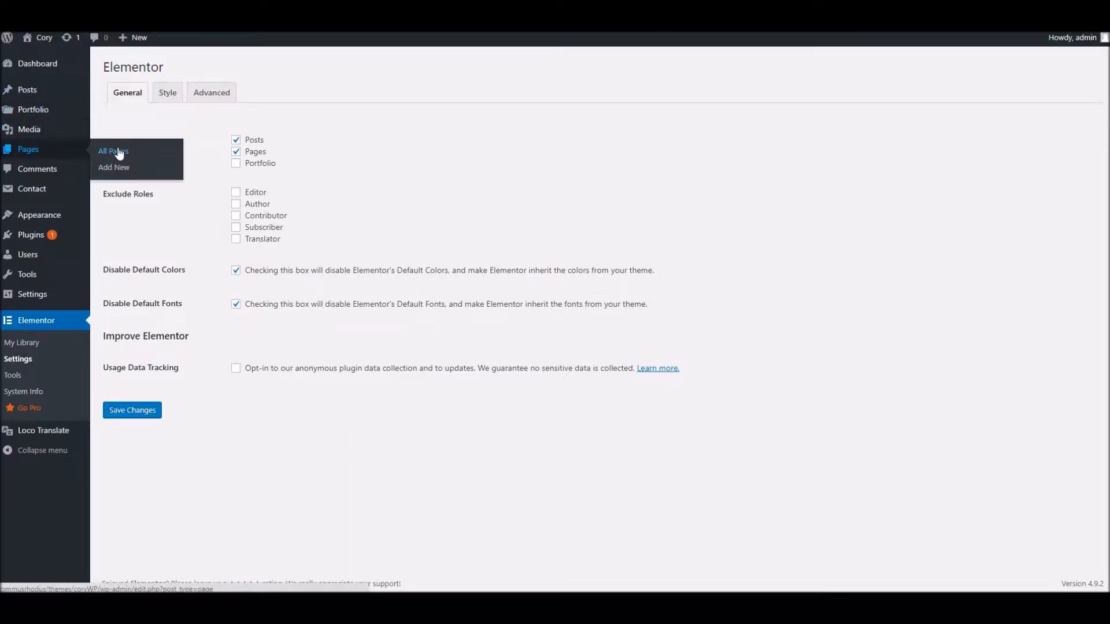
pyautogui.click(113, 158)
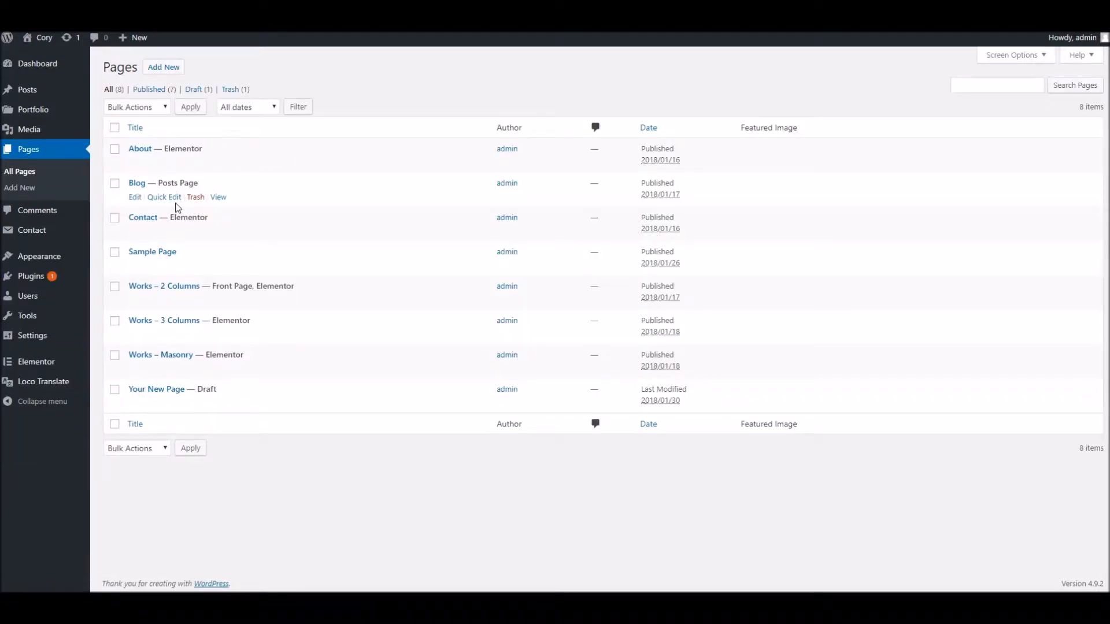
pyautogui.click(135, 301)
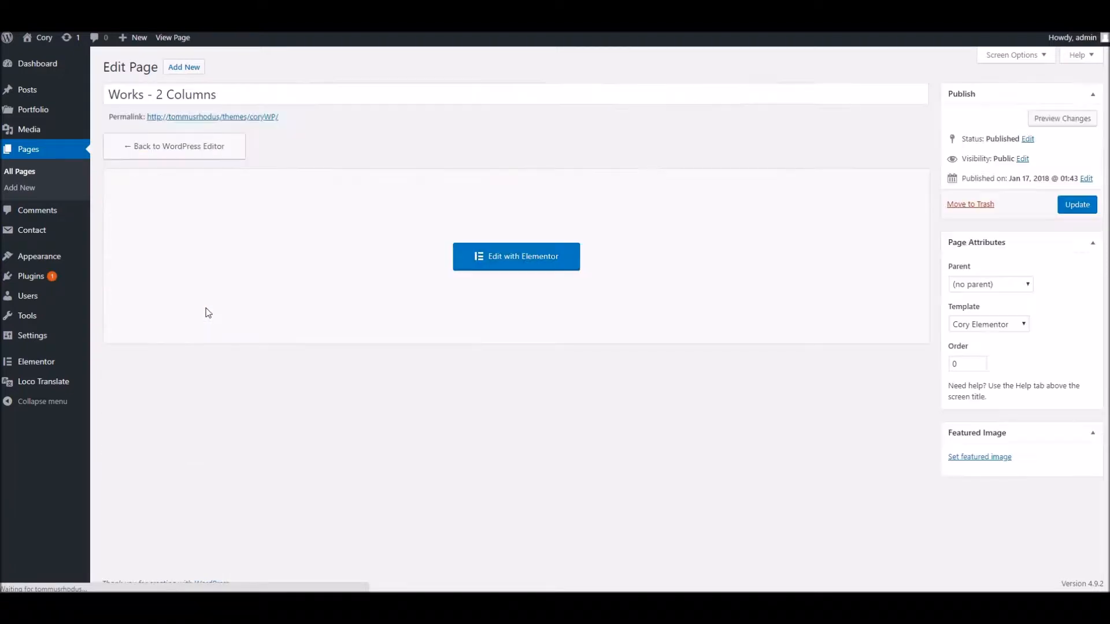
pyautogui.click(520, 259)
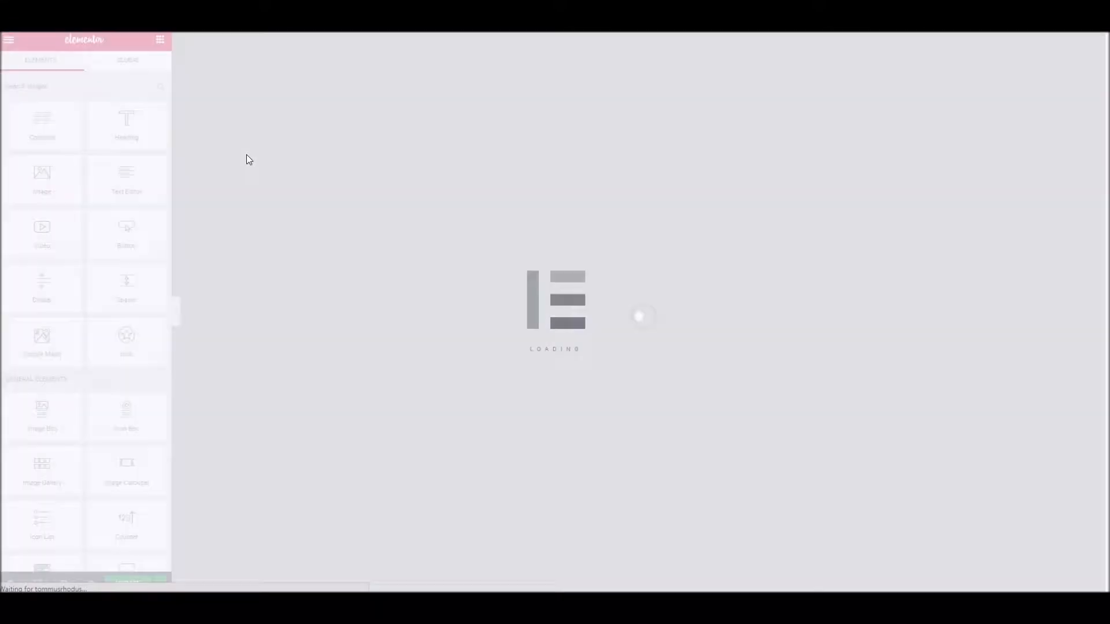
# Look through the portfolio page preview, hiding the widget panel to view it at full width and restoring it.
pyautogui.scroll(-8, 249, 341)
pyautogui.scroll(-10, 252, 327)
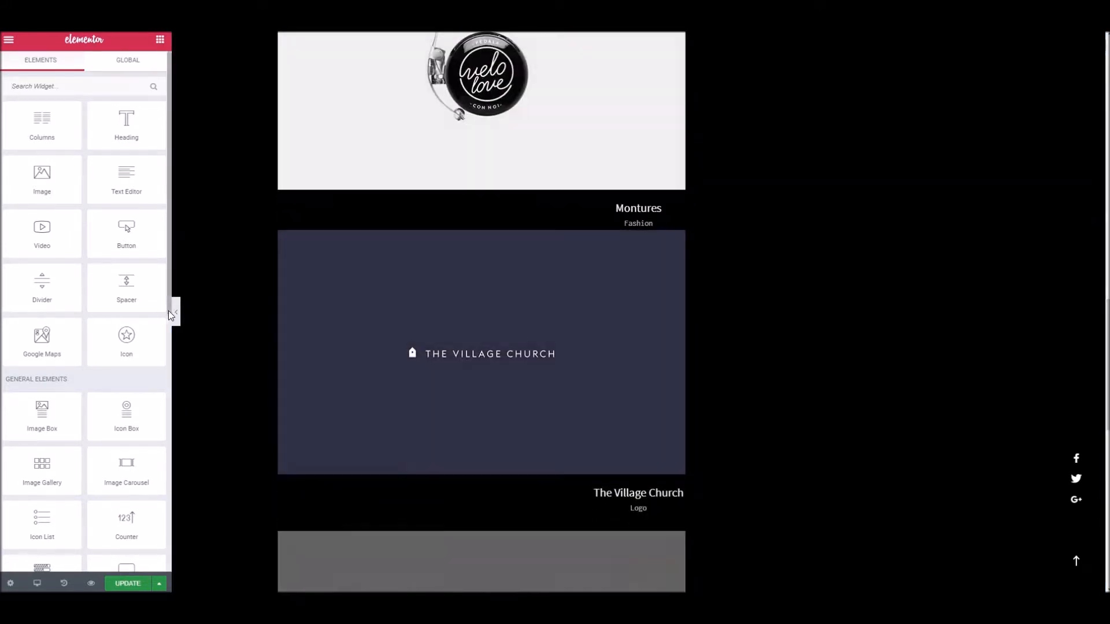
pyautogui.click(171, 312)
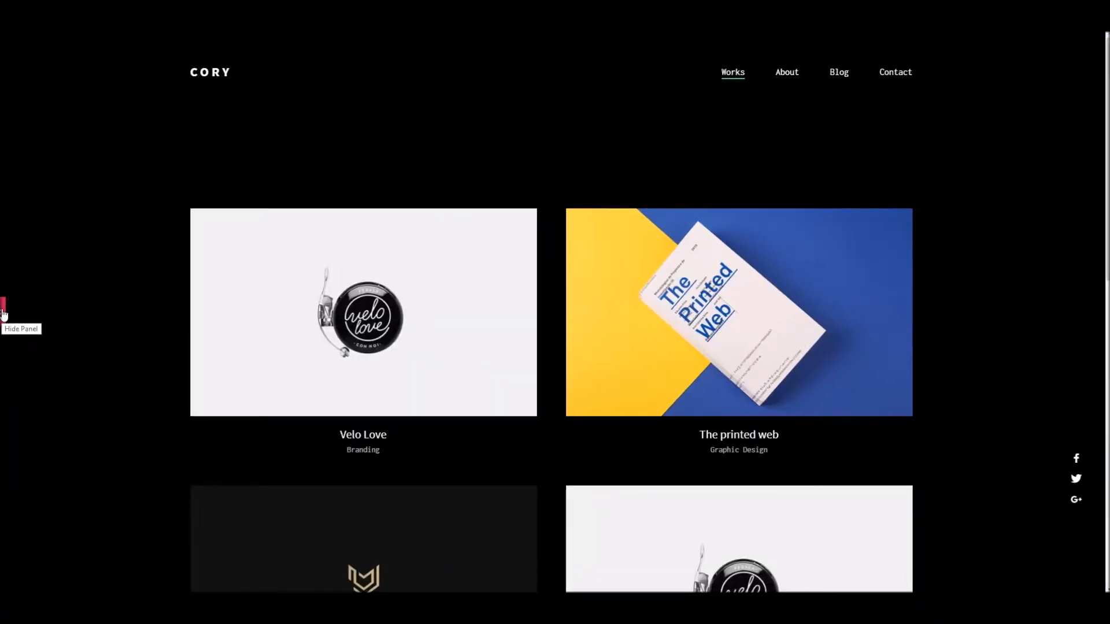
pyautogui.click(3, 312)
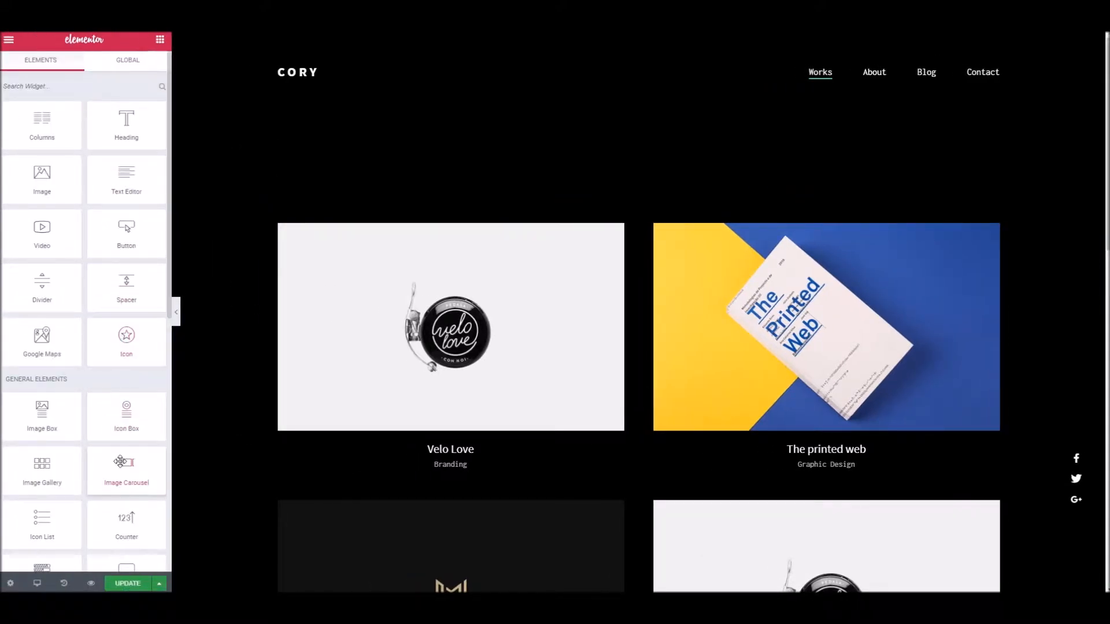
# Examine the available widgets, from the basic and general elements through the custom Portfolio Posts and Contact Form 7 elements.
pyautogui.scroll(-5, 120, 460)
pyautogui.scroll(-15, 238, 411)
pyautogui.scroll(15, 239, 410)
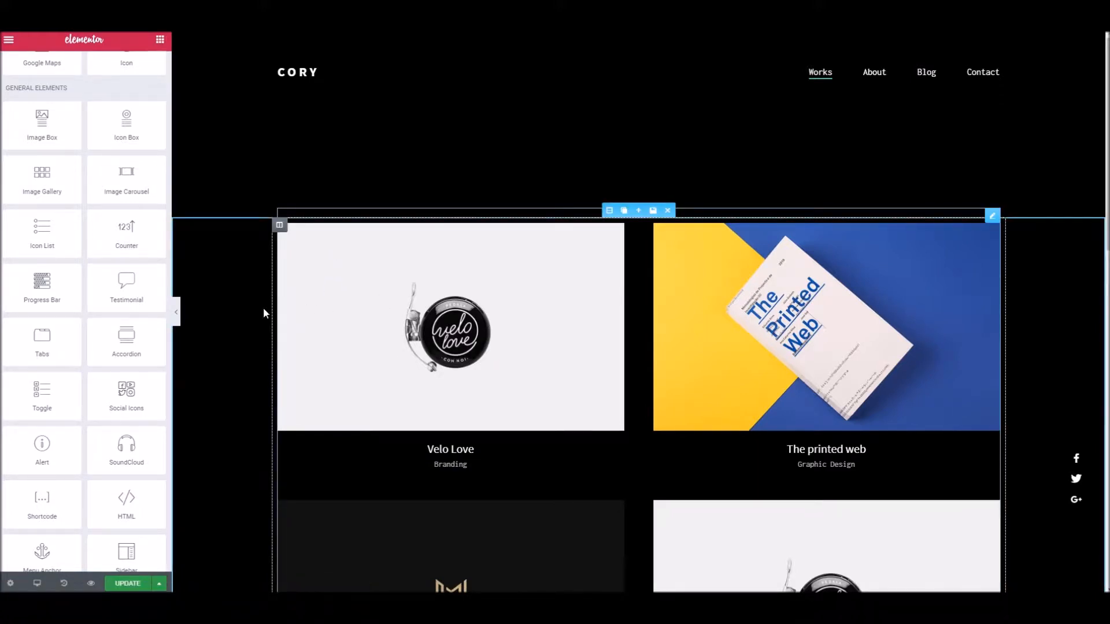
pyautogui.scroll(-1, 263, 312)
pyautogui.scroll(5, 97, 230)
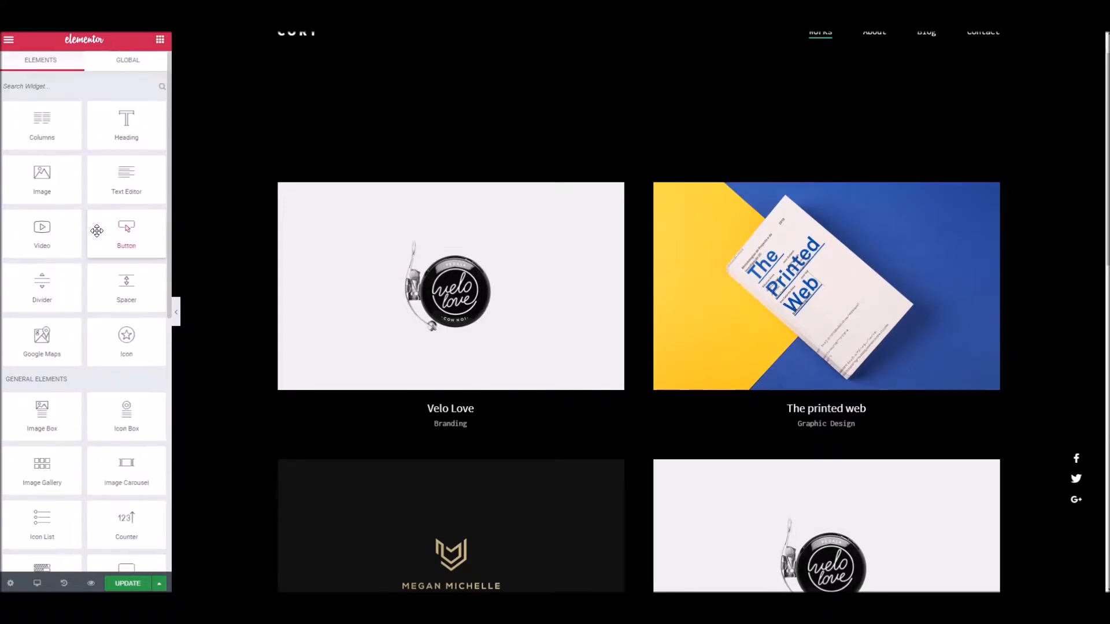
pyautogui.scroll(-8, 93, 208)
pyautogui.scroll(8, 89, 169)
pyautogui.scroll(-5, 89, 169)
pyautogui.scroll(-4, 89, 170)
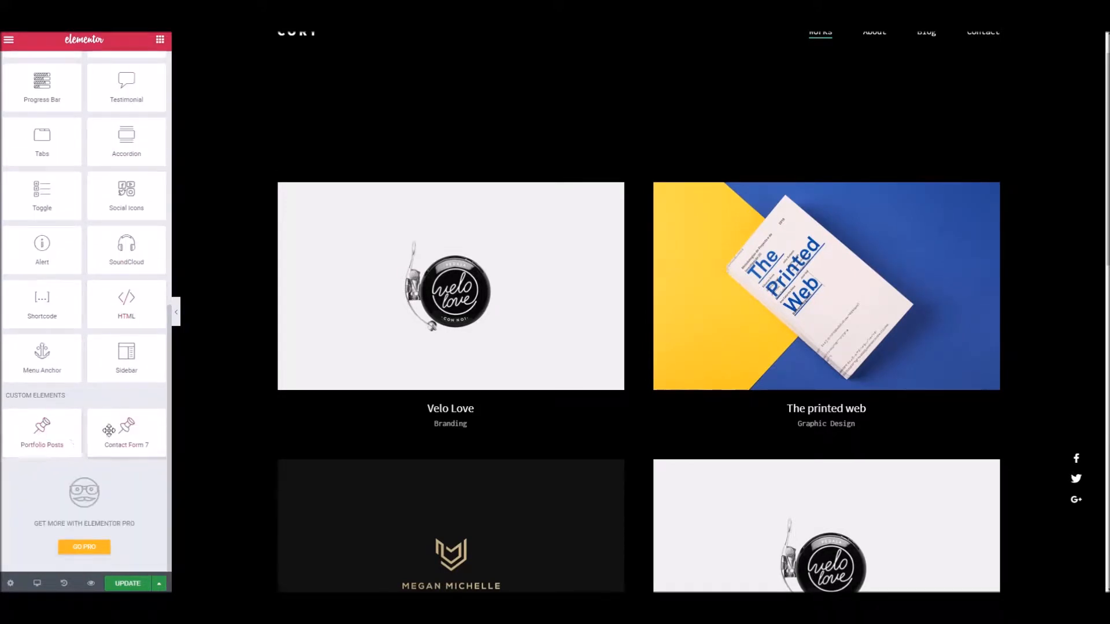
pyautogui.scroll(1, 249, 447)
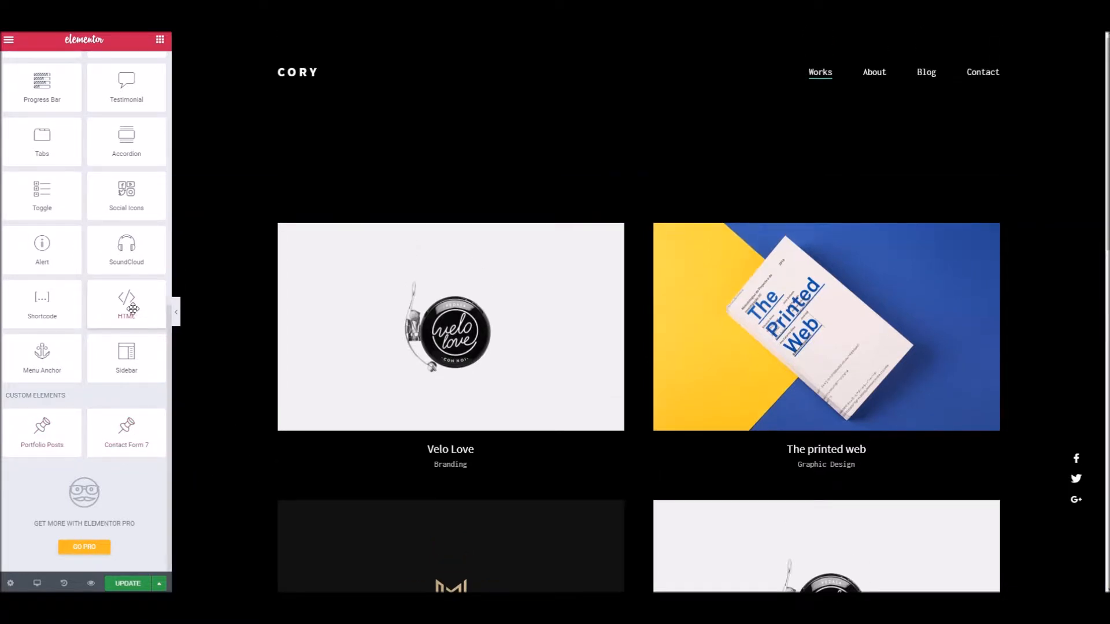
pyautogui.scroll(9, 138, 242)
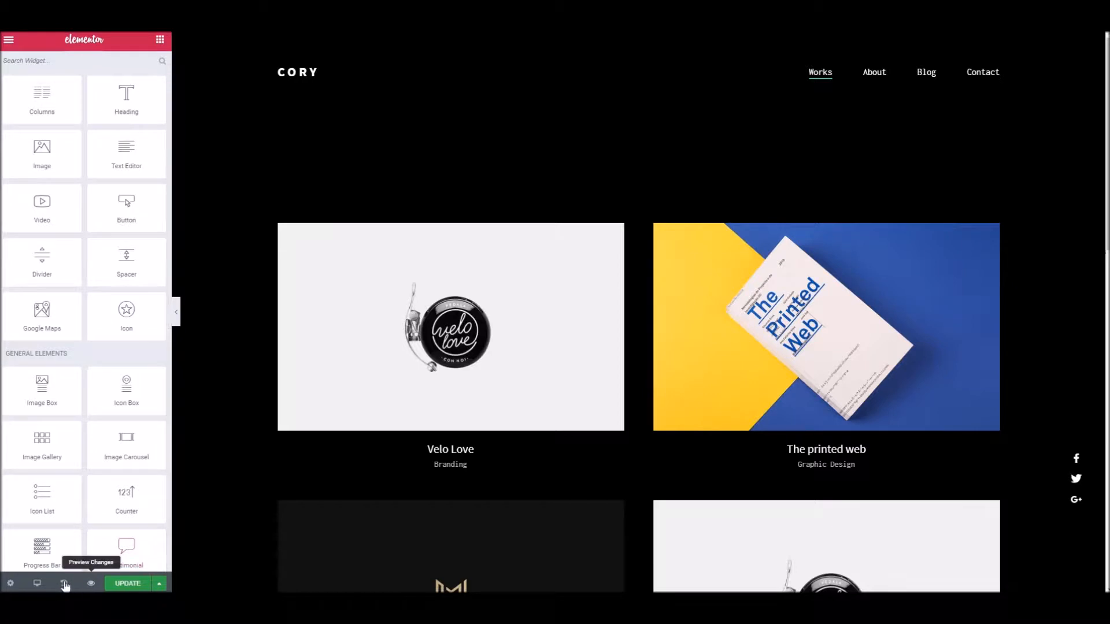
# Check the extra save options and exit the page builder to the dashboard.
pyautogui.click(160, 585)
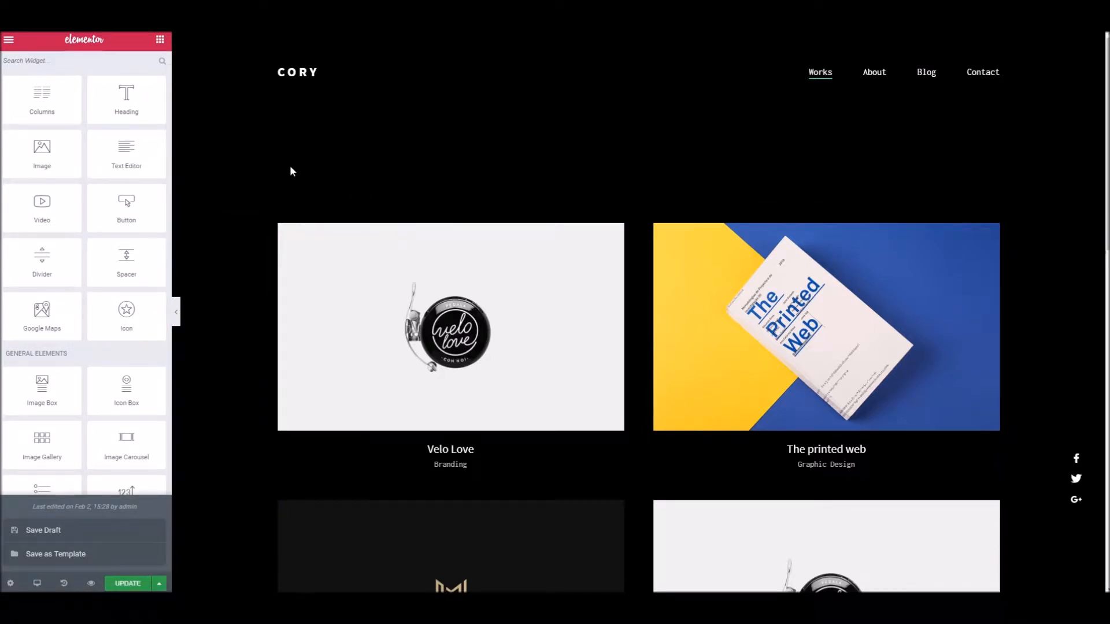
pyautogui.click(9, 40)
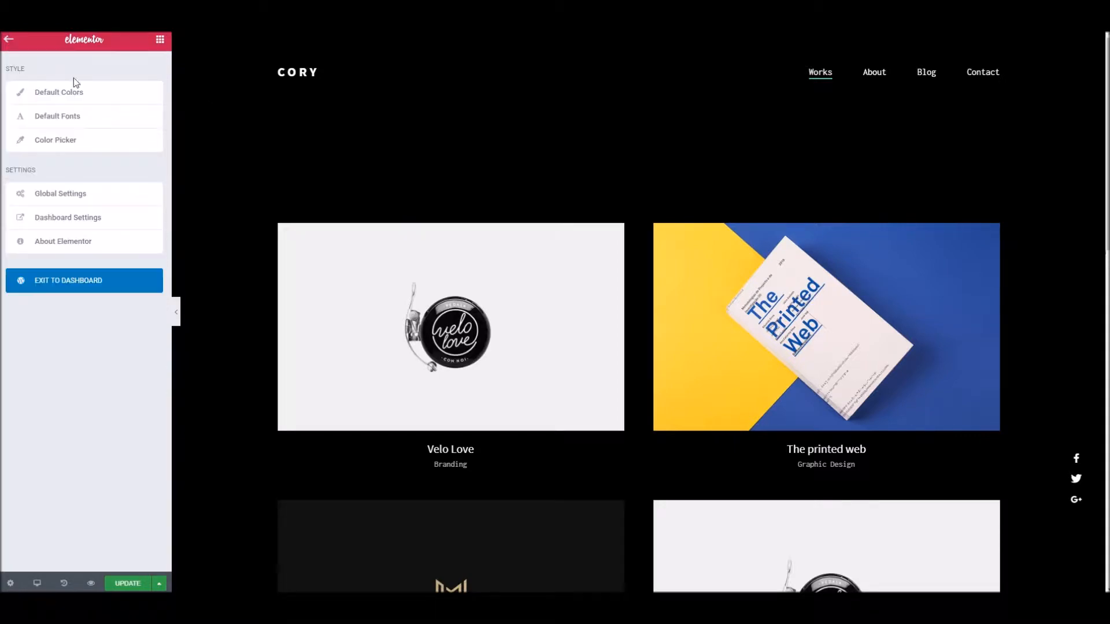
pyautogui.click(68, 281)
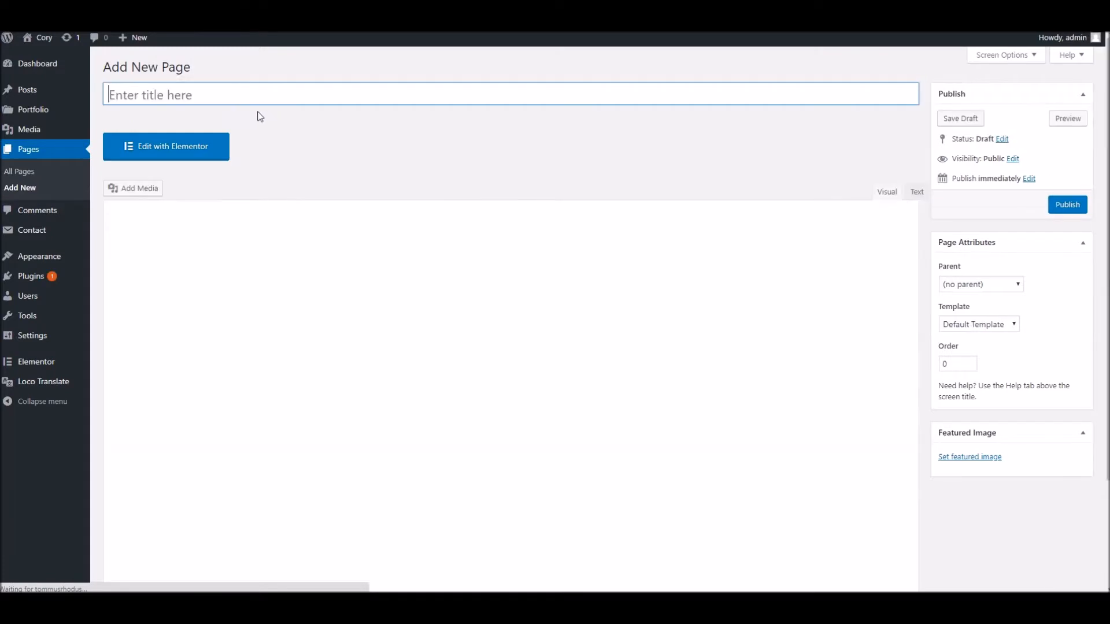
# Title the new page "Dans Demo", open it with Elementor and look over its default layout.
pyautogui.write('Dans Demo')
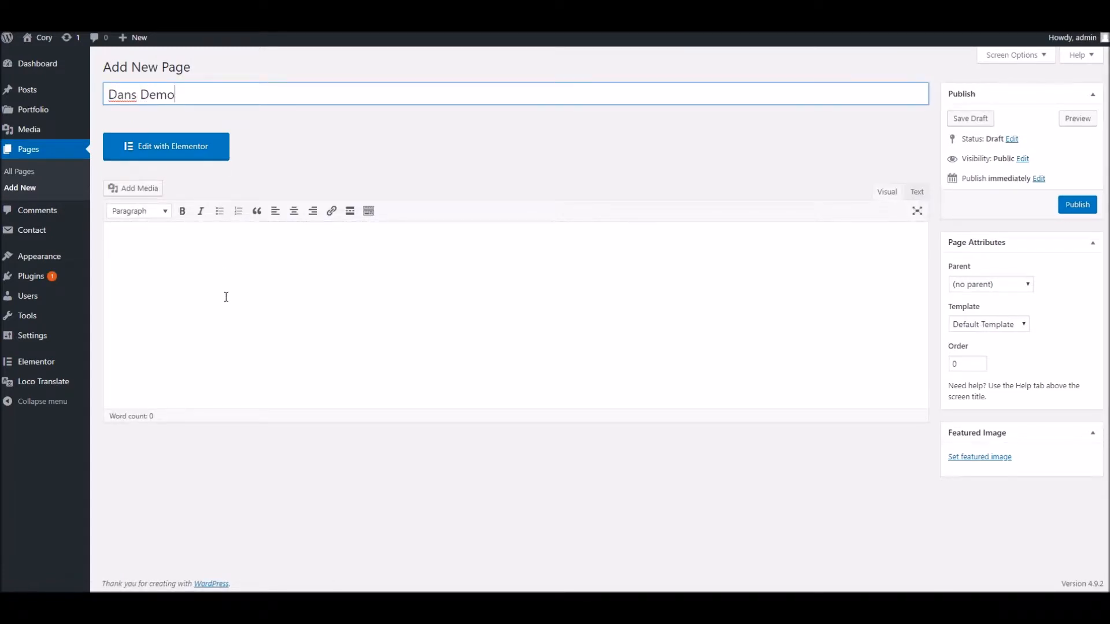
pyautogui.click(201, 153)
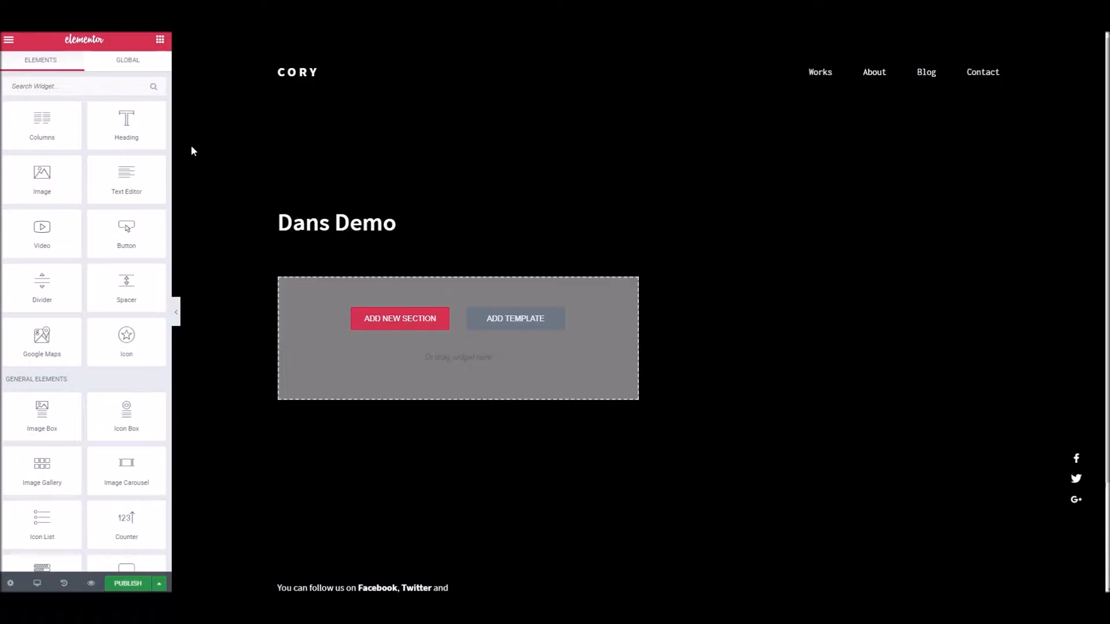
pyautogui.scroll(-2, 683, 345)
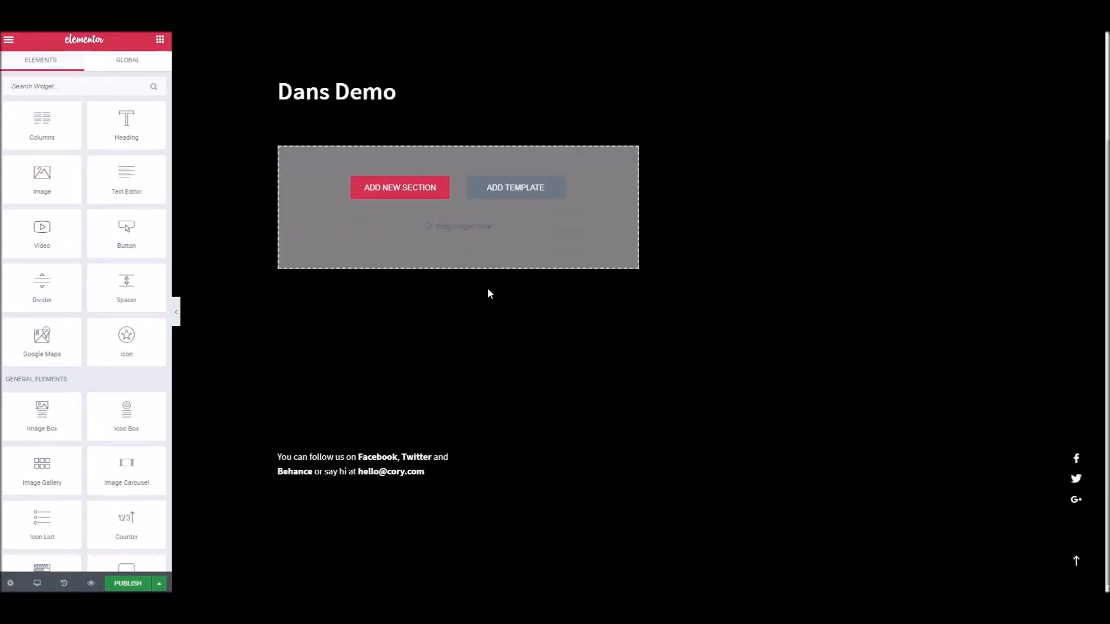
pyautogui.scroll(2, 480, 309)
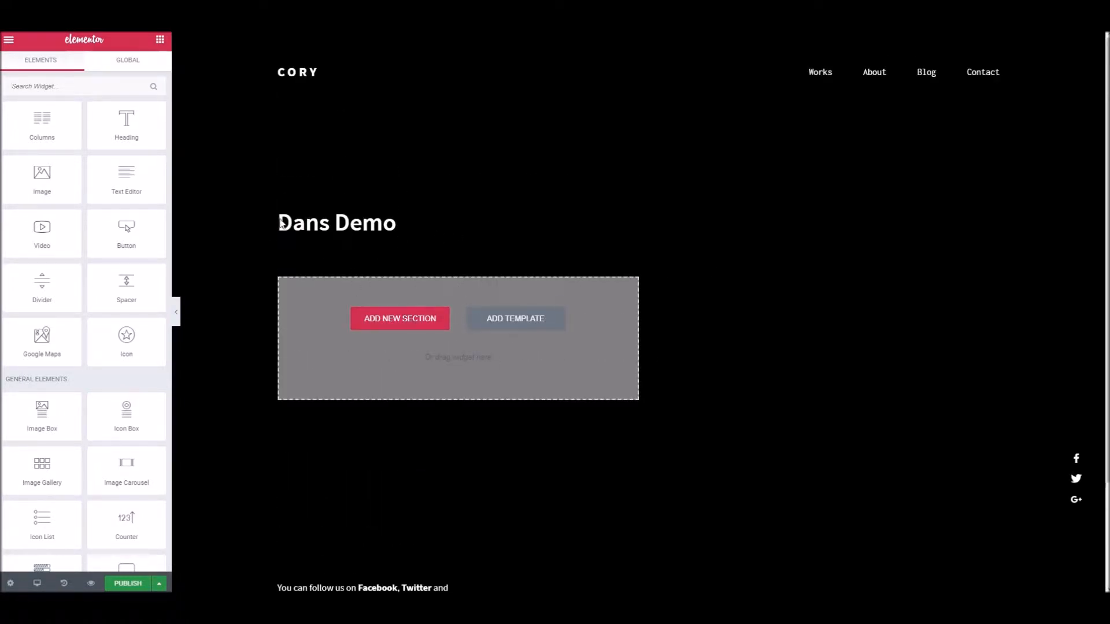
# Return to the page's dashboard settings, set its template to Cory Elementor and publish the page.
pyautogui.click(8, 40)
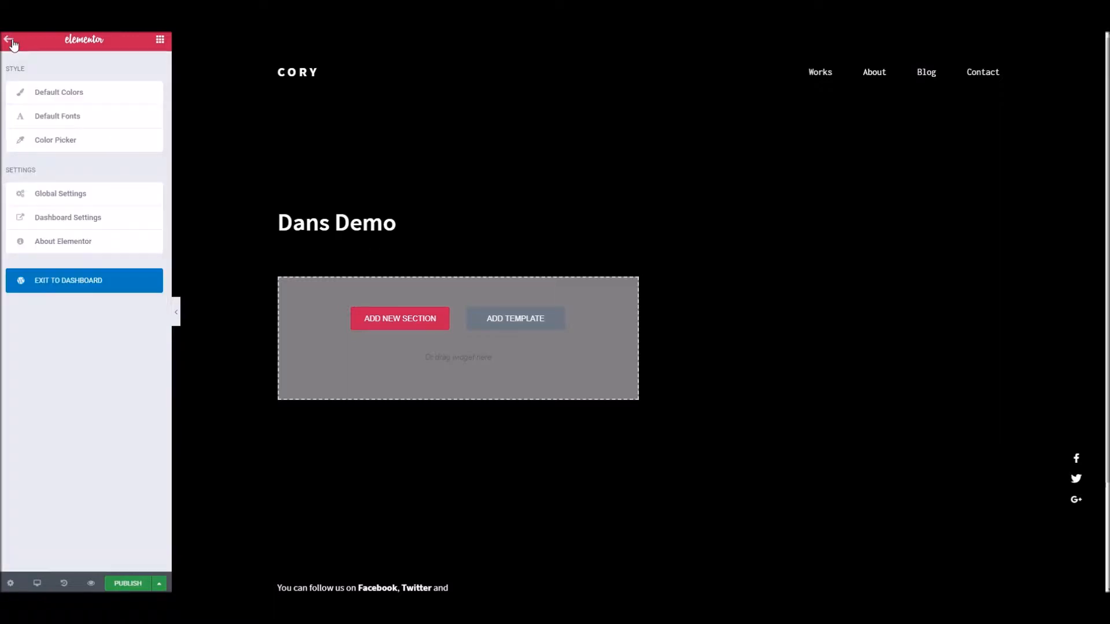
pyautogui.click(86, 286)
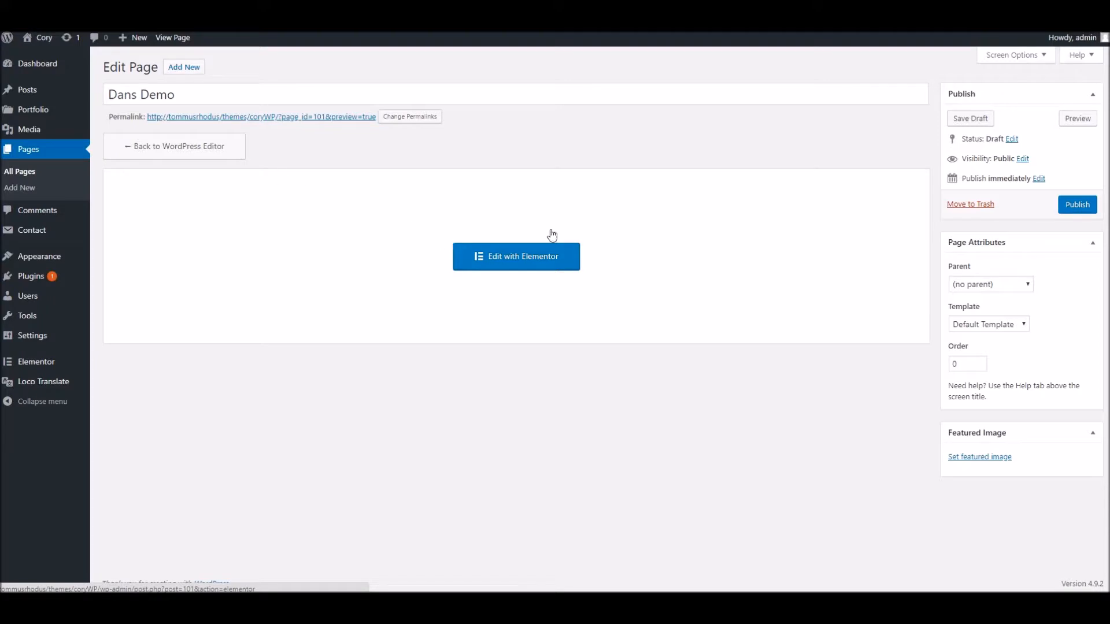
pyautogui.click(980, 325)
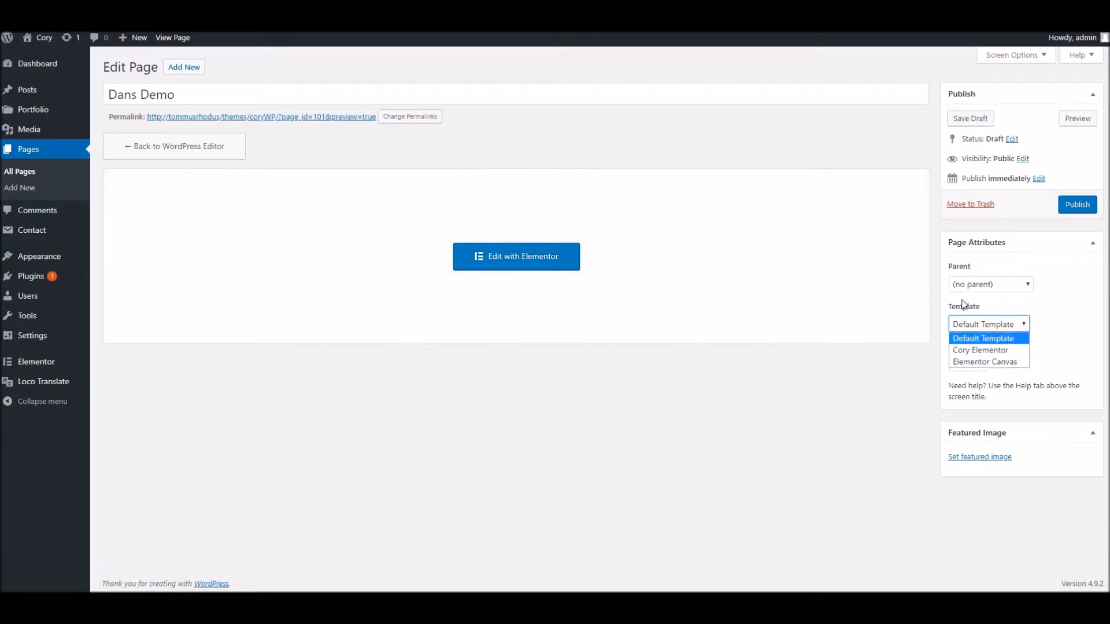
pyautogui.click(983, 350)
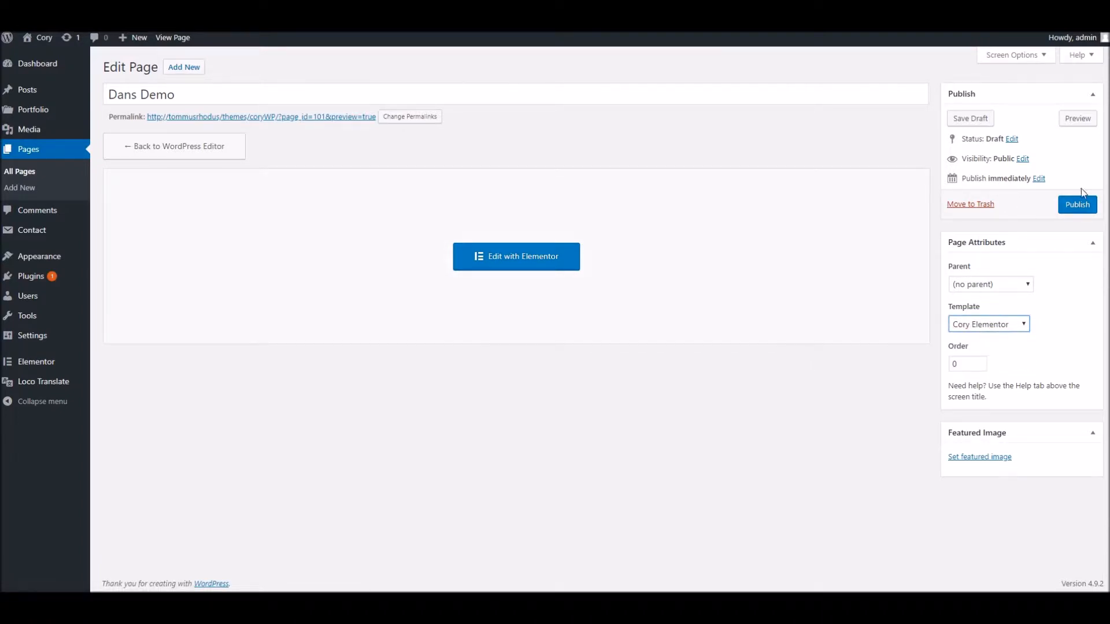
pyautogui.click(1077, 206)
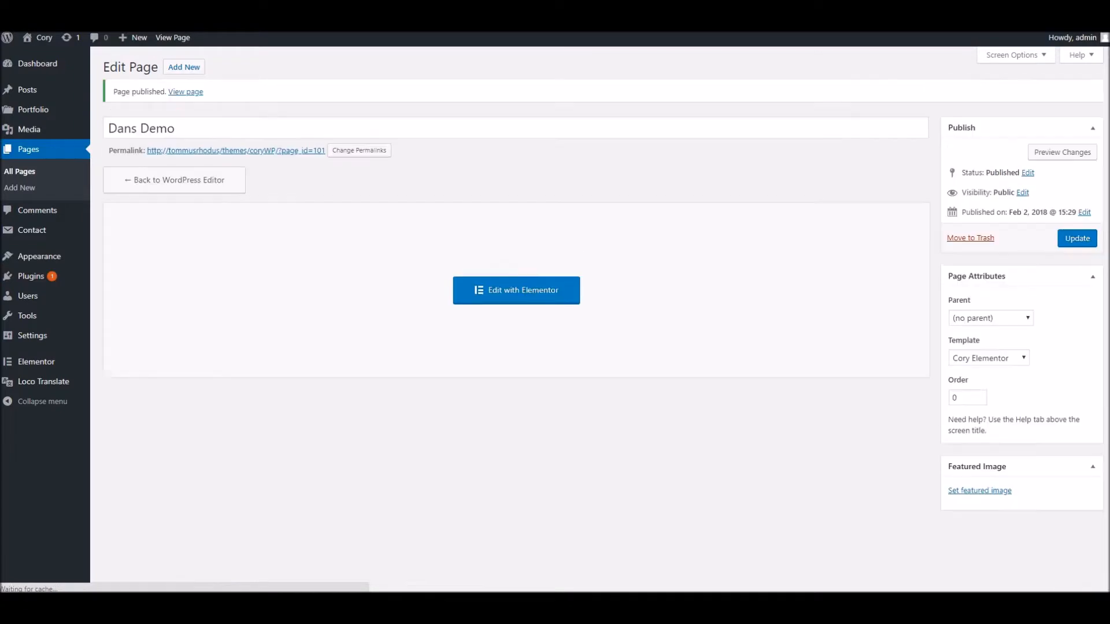
# Reopen the page with Elementor and add a new section with two equal columns.
pyautogui.click(534, 295)
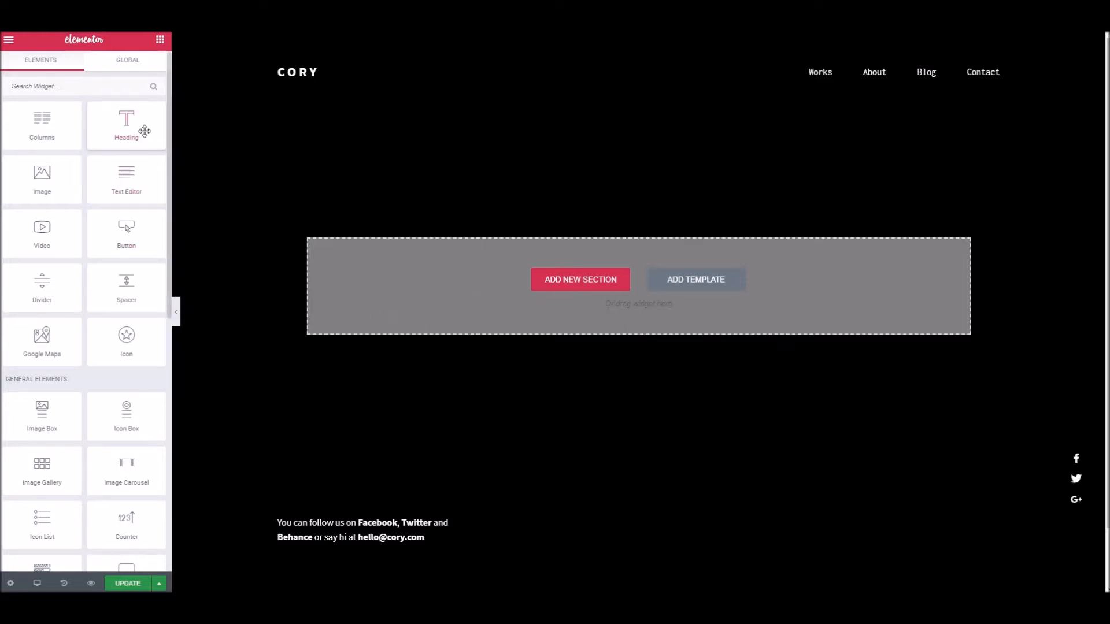
pyautogui.click(602, 286)
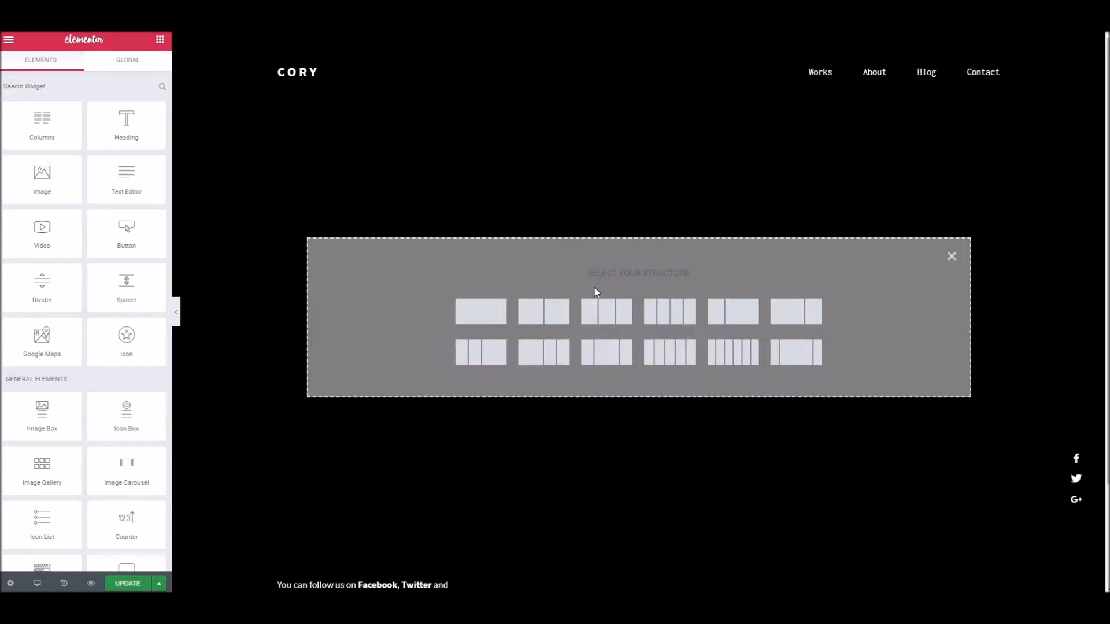
pyautogui.click(544, 313)
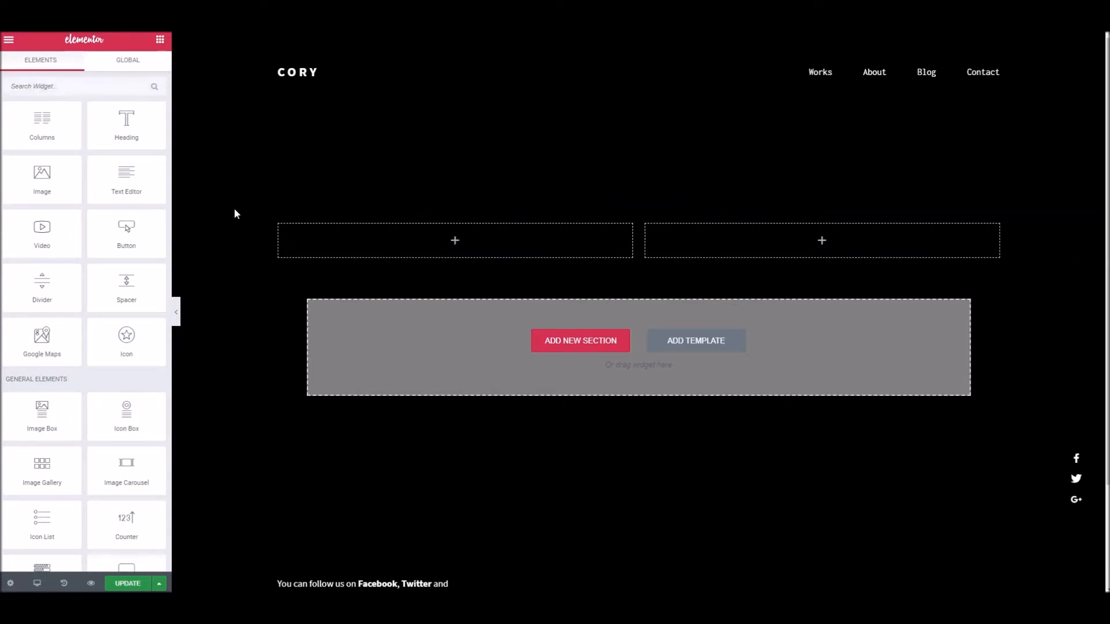
# Add a Heading widget to the first column with the text "Hello, and welcome".
pyautogui.moveTo(126, 122); pyautogui.dragTo(370, 234)
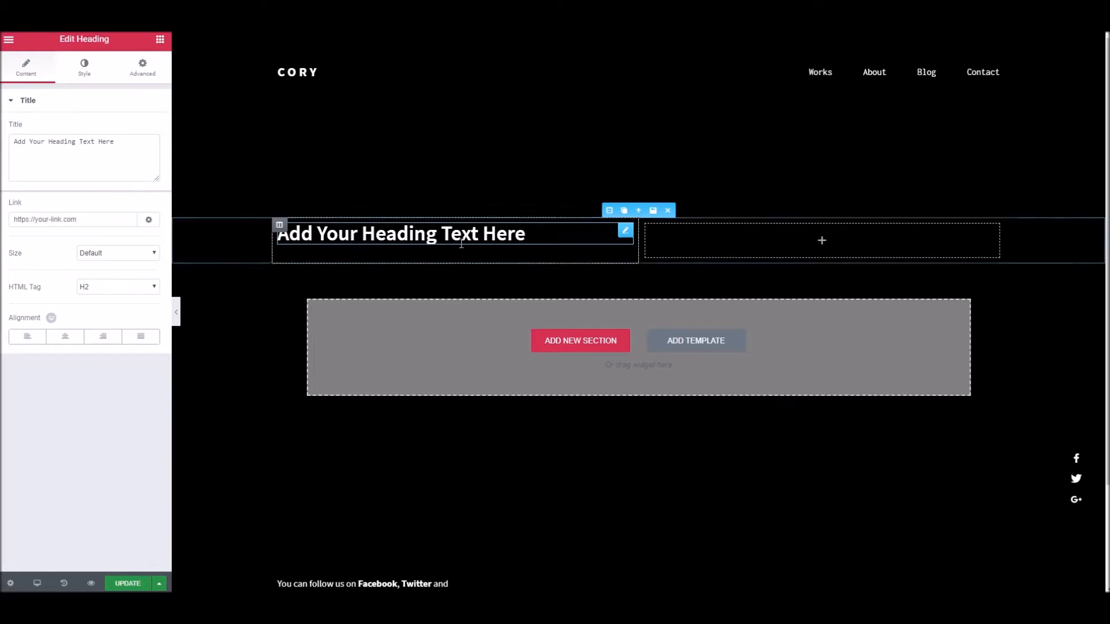
pyautogui.tripleClick(485, 233)
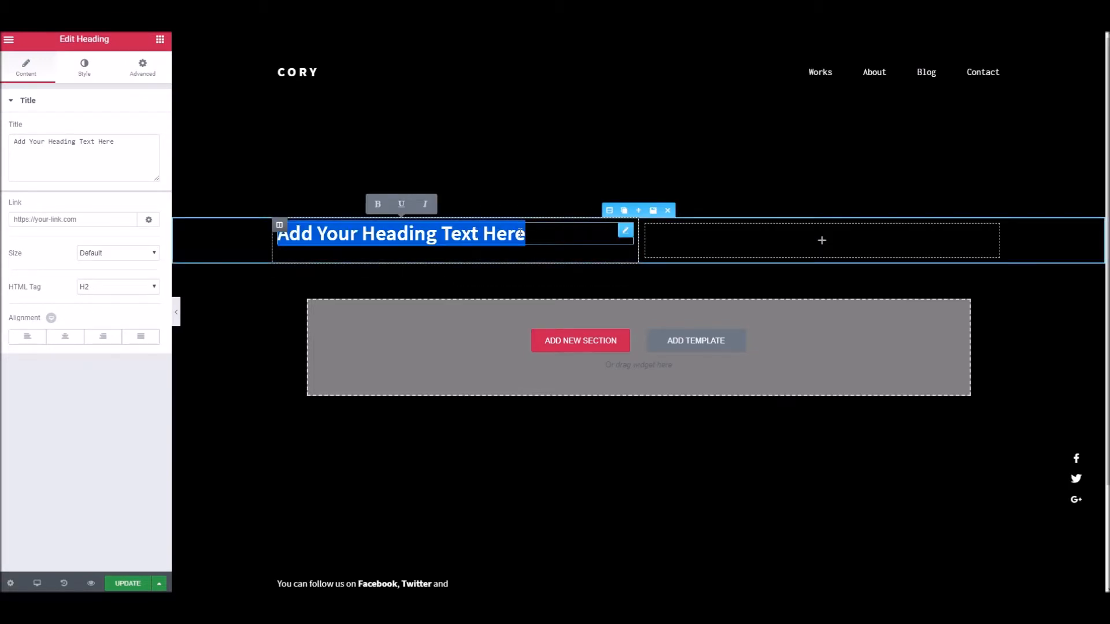
pyautogui.write('Hello, and welcome')
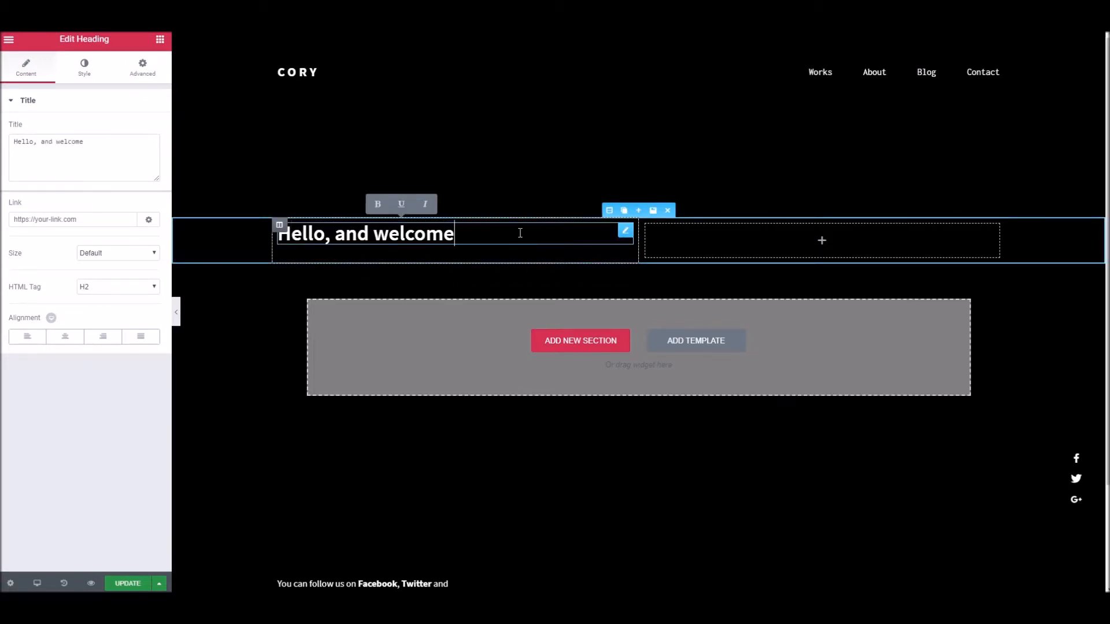
# Add an Image widget to the second column and upload the hero8 picture from the Saved Pictures folder as its image.
pyautogui.click(778, 234)
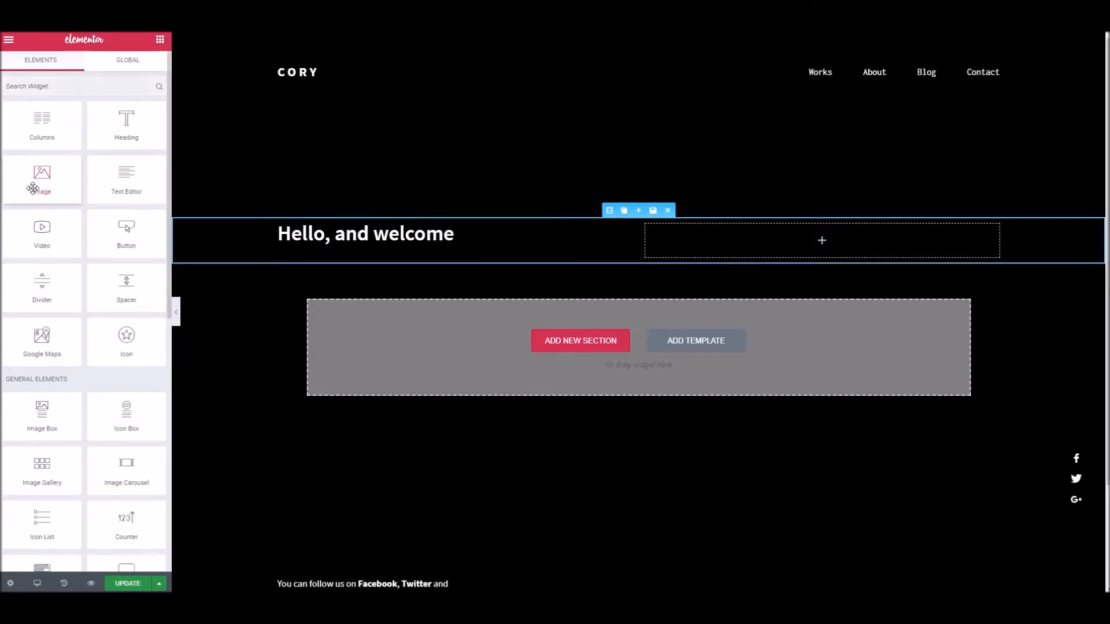
pyautogui.moveTo(40, 182); pyautogui.dragTo(800, 241)
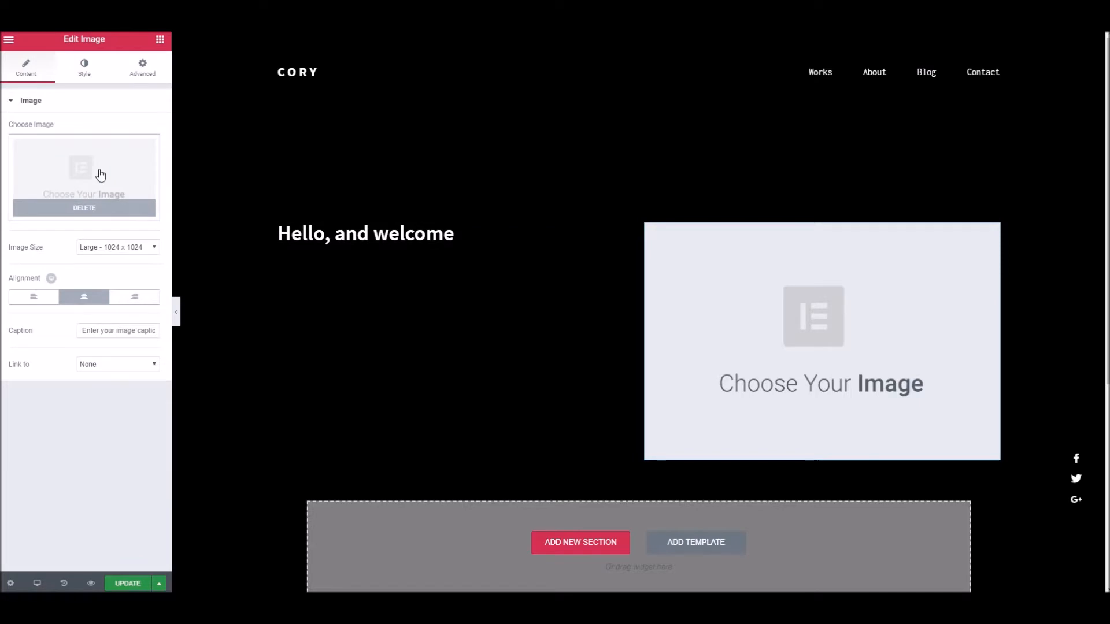
pyautogui.click(81, 188)
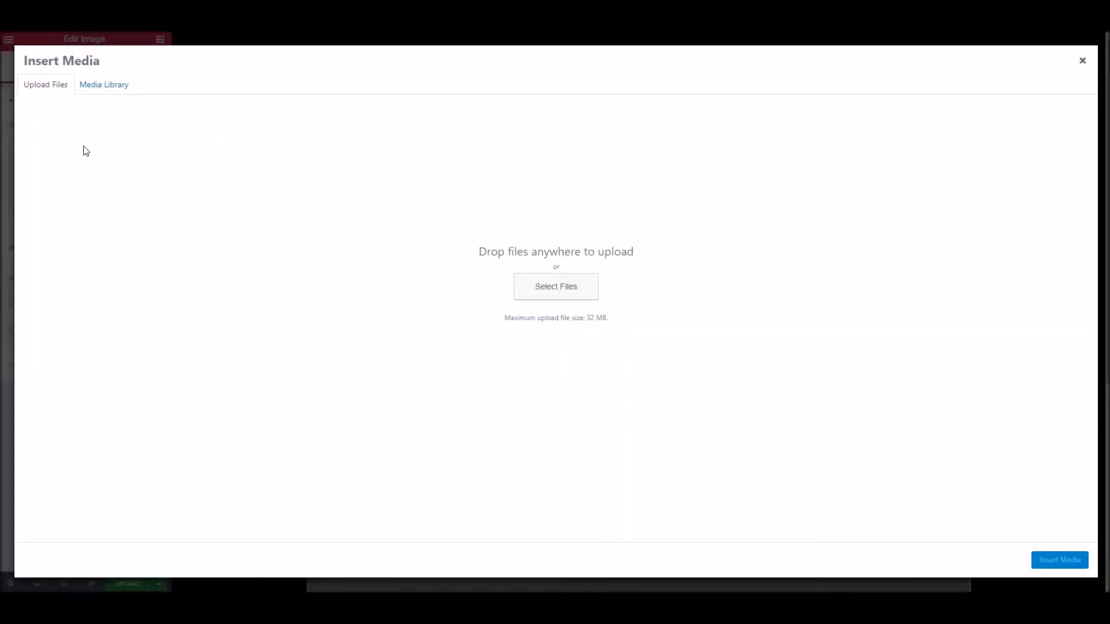
pyautogui.click(97, 92)
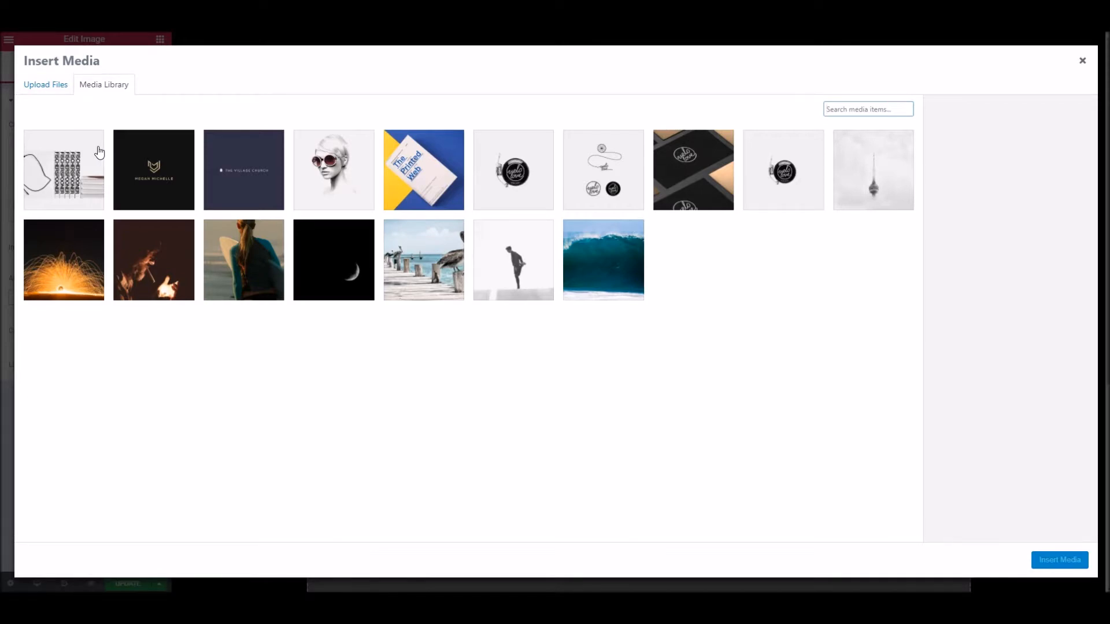
pyautogui.click(65, 89)
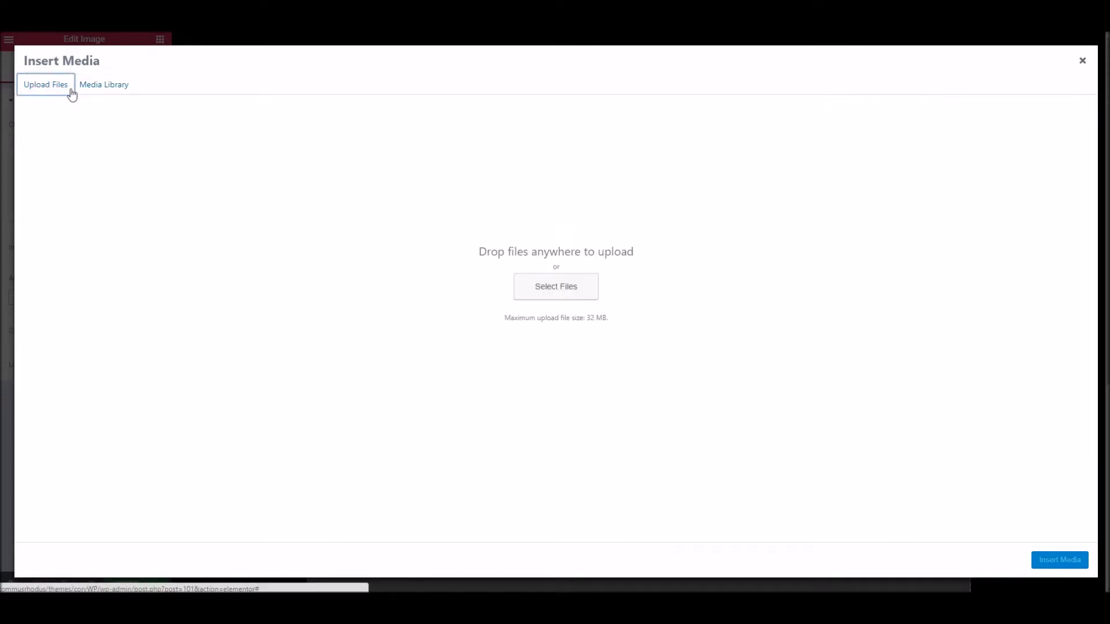
pyautogui.click(577, 304)
pyautogui.click(56, 142)
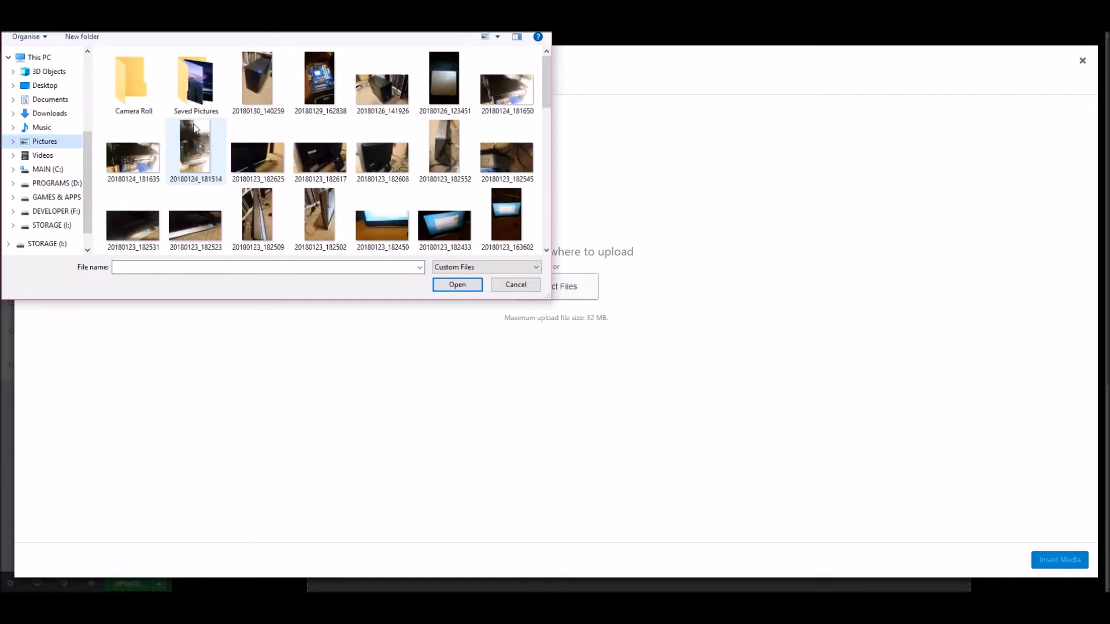
pyautogui.doubleClick(198, 82)
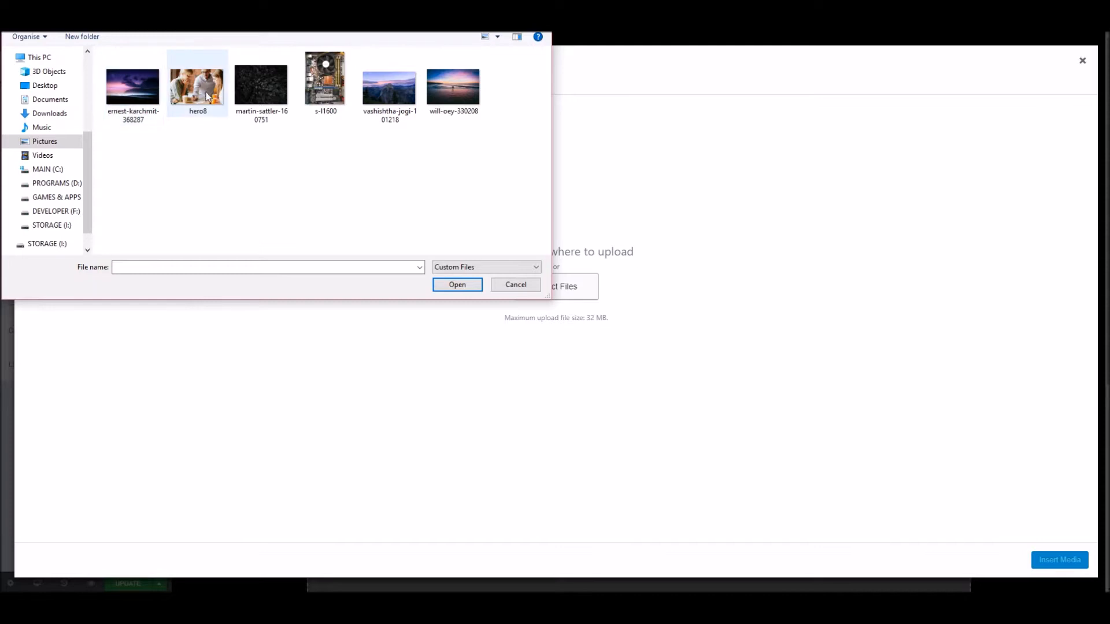
pyautogui.doubleClick(208, 91)
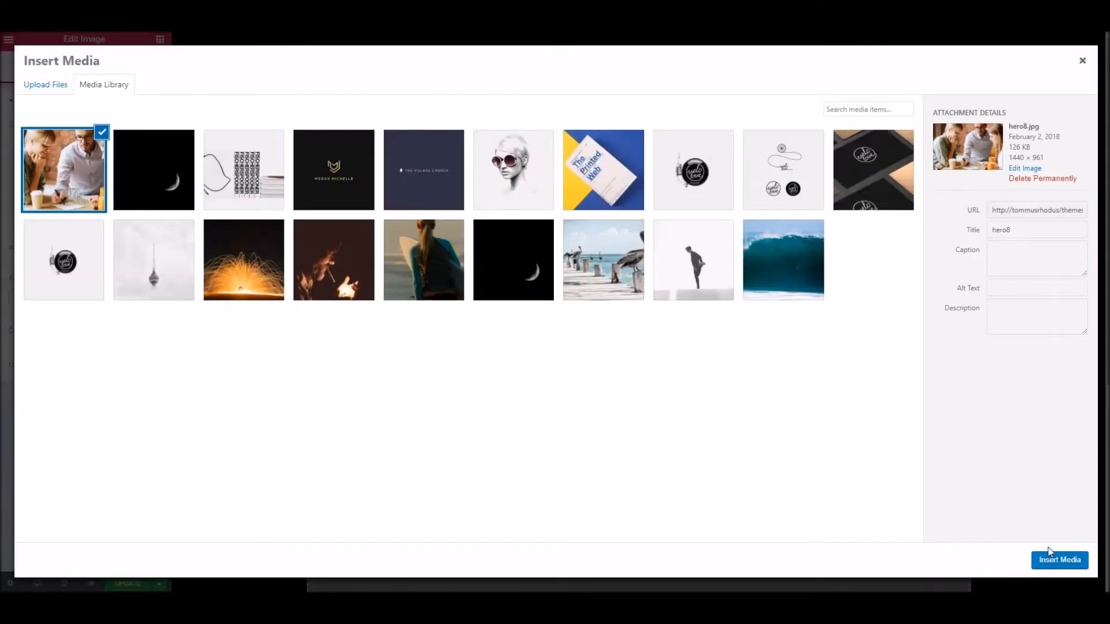
pyautogui.click(1049, 559)
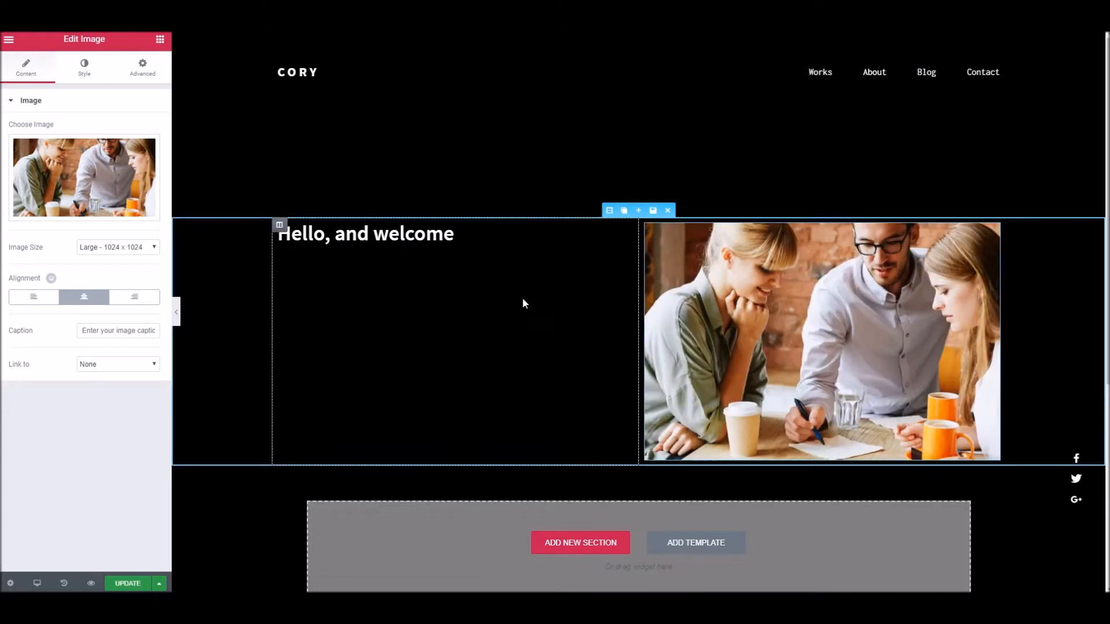
# Add a new single-column section below the heading and image section.
pyautogui.scroll(-1, 523, 302)
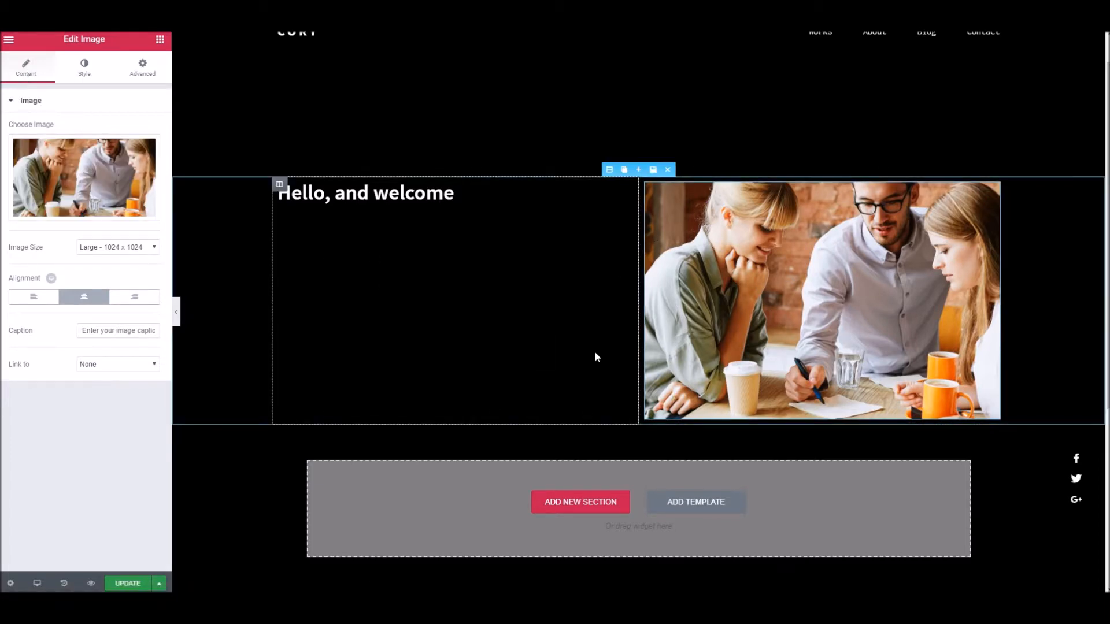
pyautogui.scroll(-1, 595, 355)
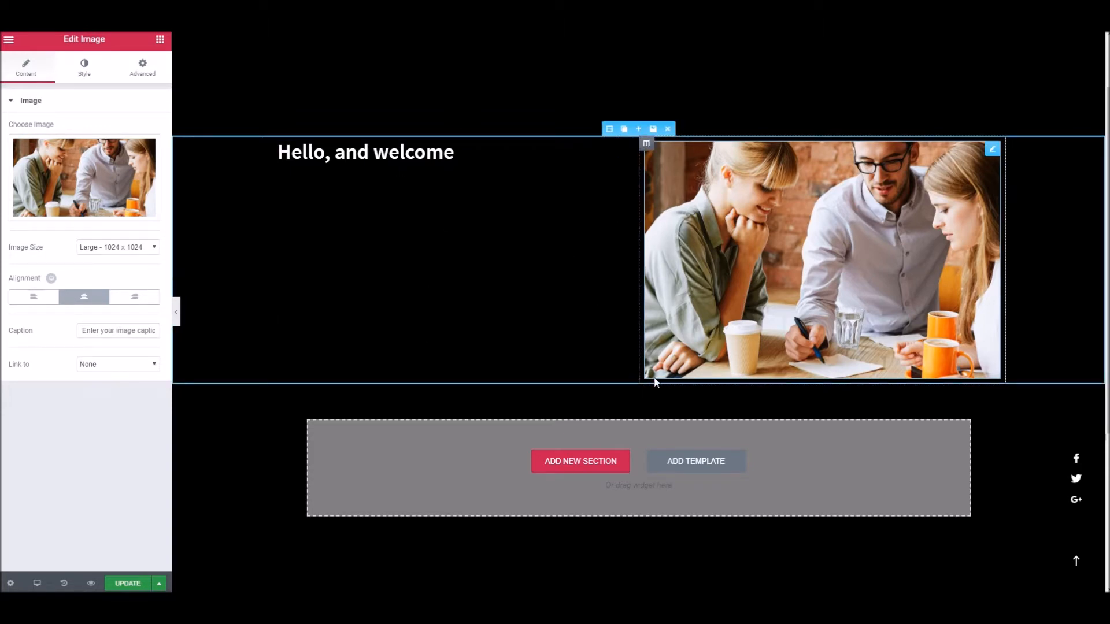
pyautogui.scroll(-2, 578, 416)
pyautogui.scroll(2, 607, 251)
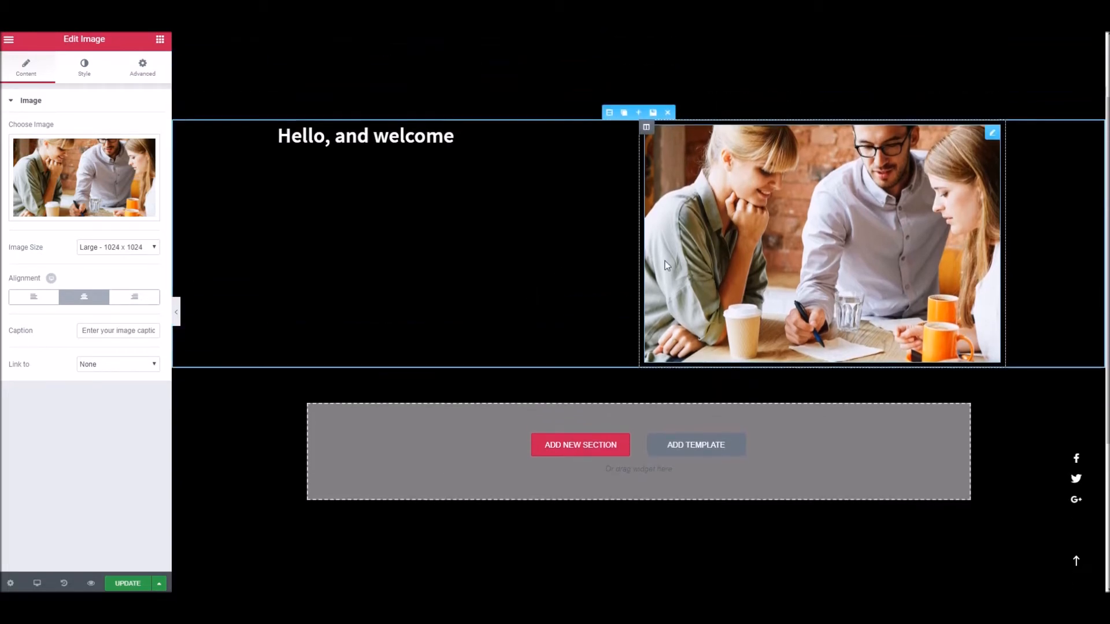
pyautogui.scroll(-2, 607, 317)
pyautogui.click(570, 369)
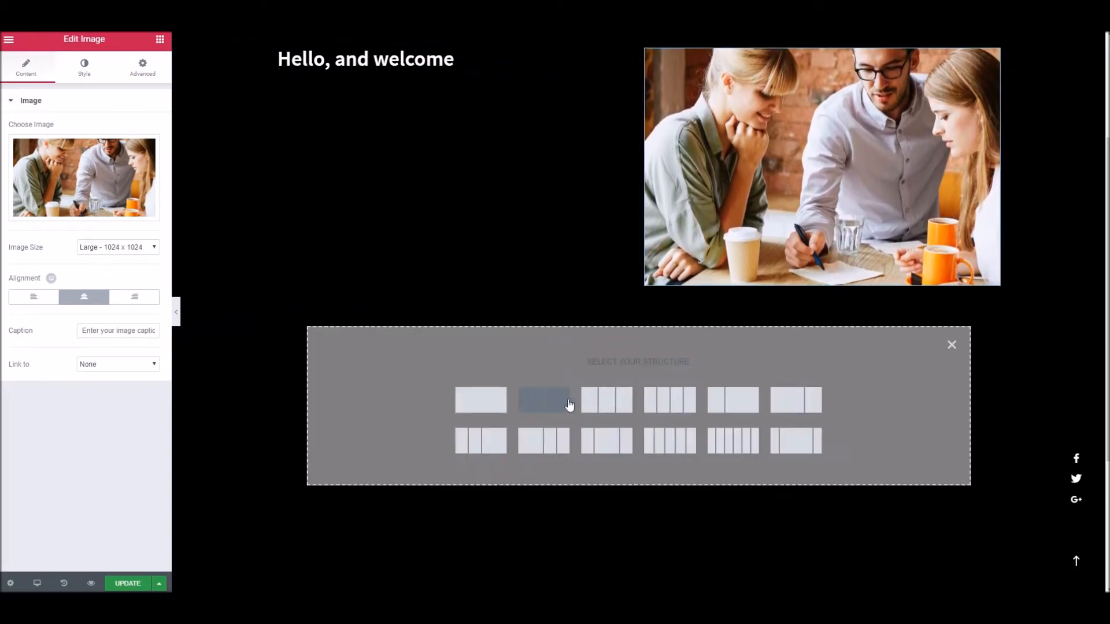
pyautogui.click(481, 408)
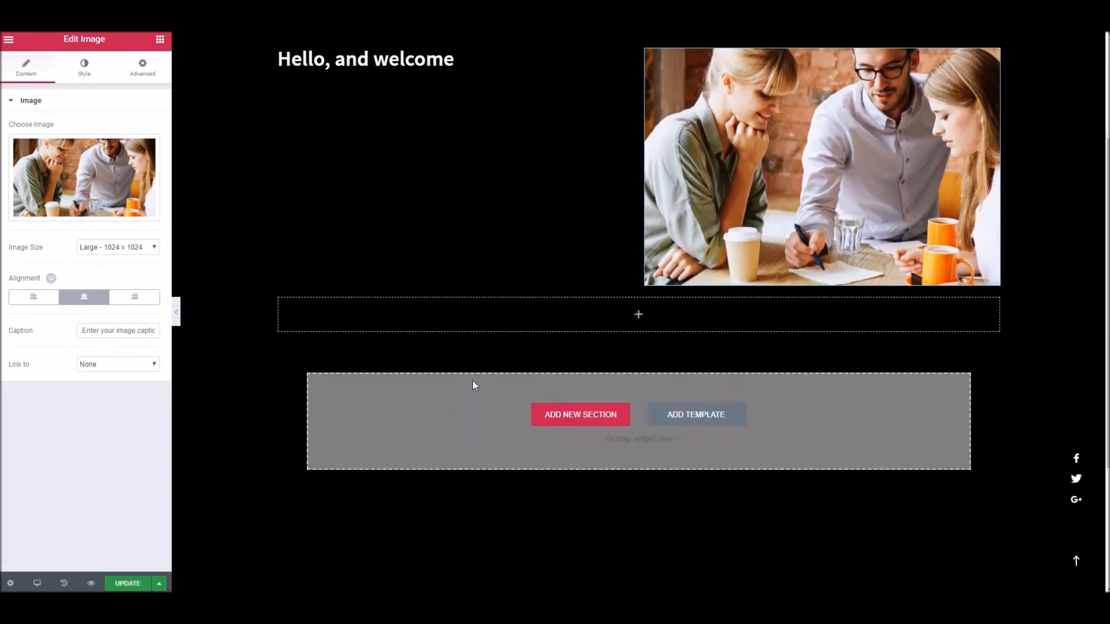
# Place the custom Portfolio Posts widget in the new single-column section.
pyautogui.moveTo(865, 302)
pyautogui.click(9, 40)
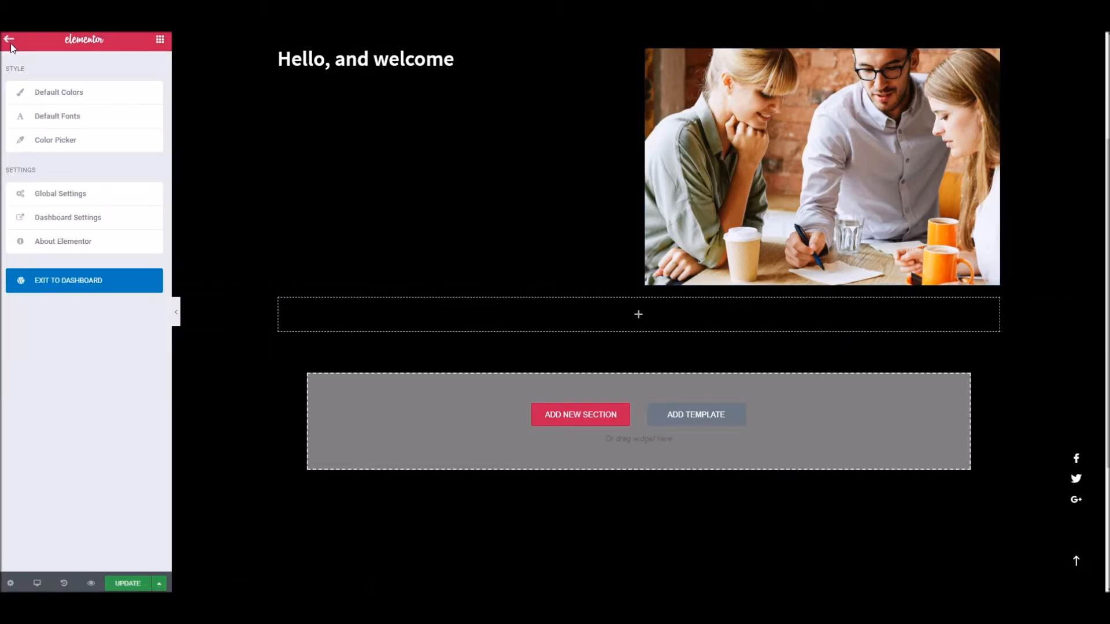
pyautogui.click(9, 41)
pyautogui.scroll(-8, 113, 340)
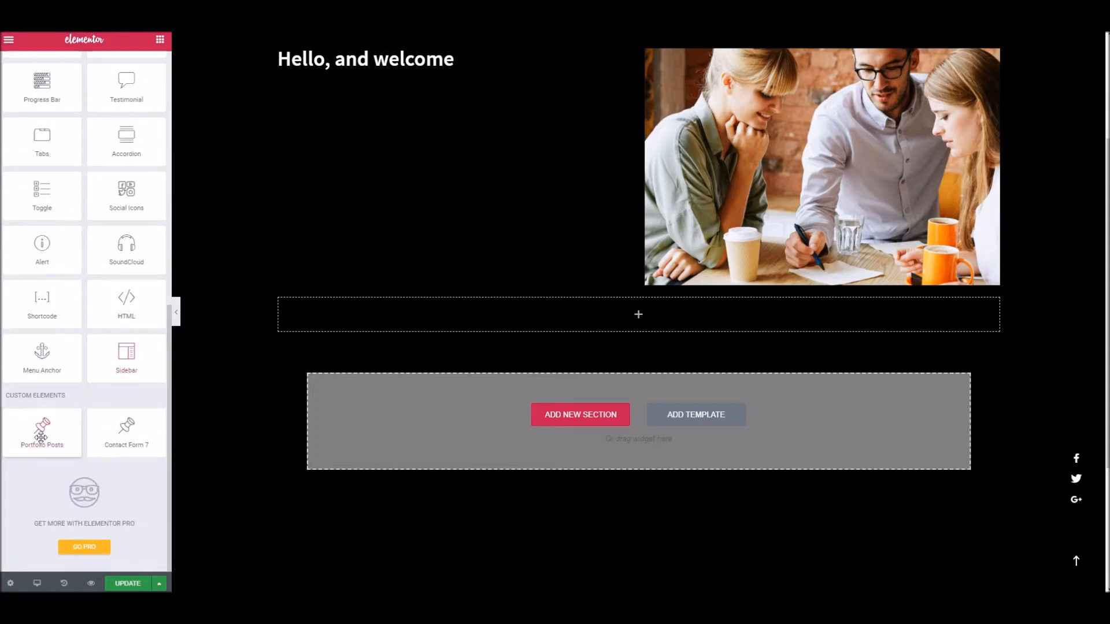
pyautogui.moveTo(41, 442); pyautogui.dragTo(424, 325)
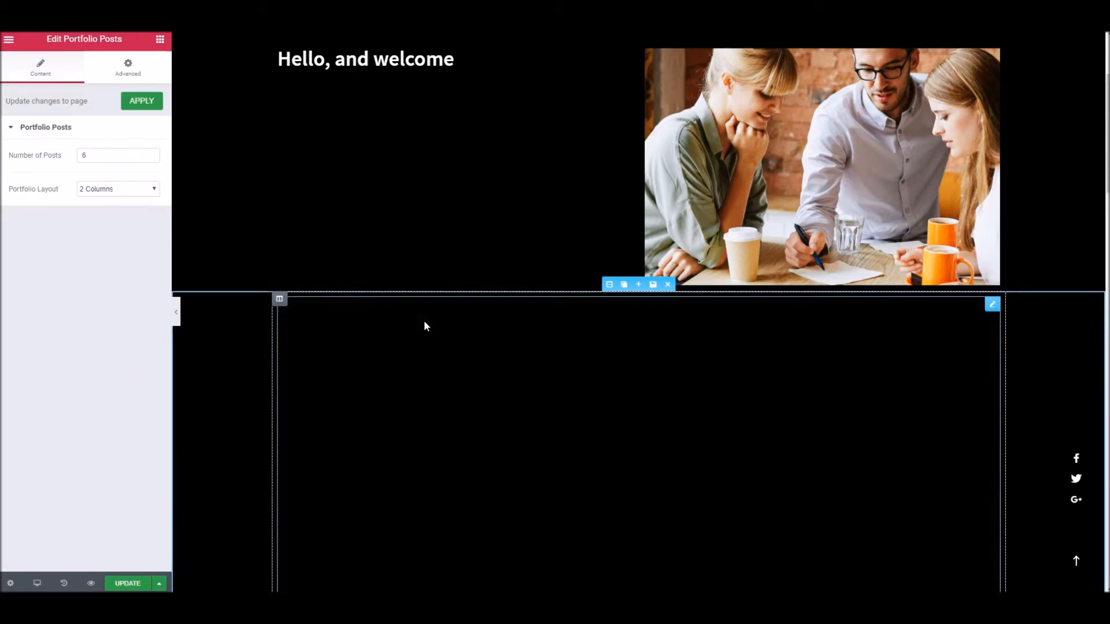
# Set the portfolio layout to 3 Columns and apply the change to the page.
pyautogui.click(105, 189)
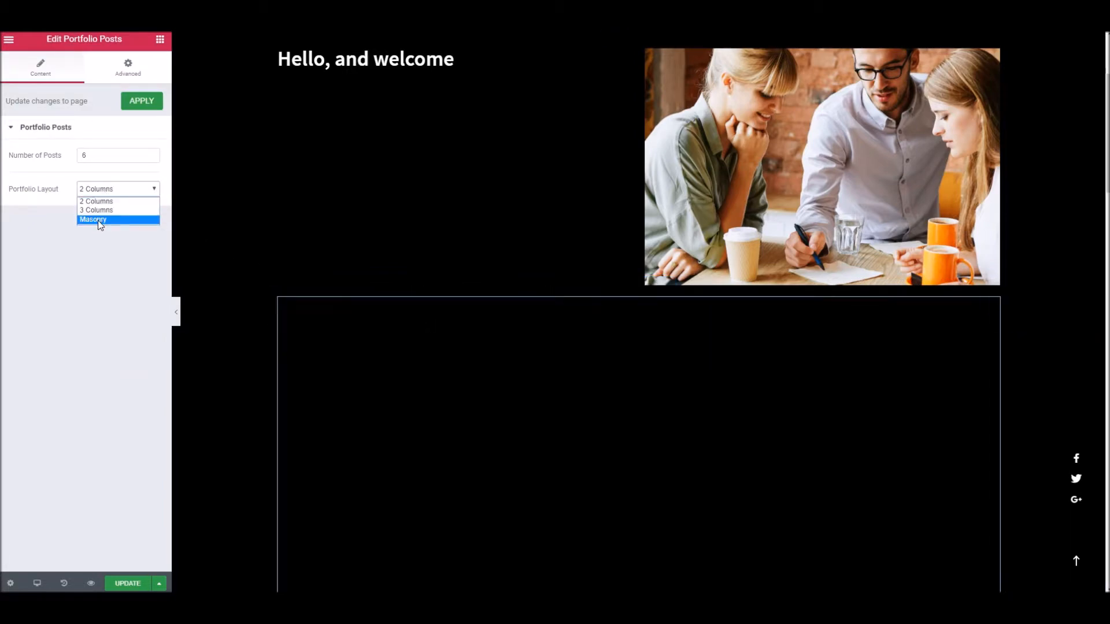
pyautogui.click(96, 209)
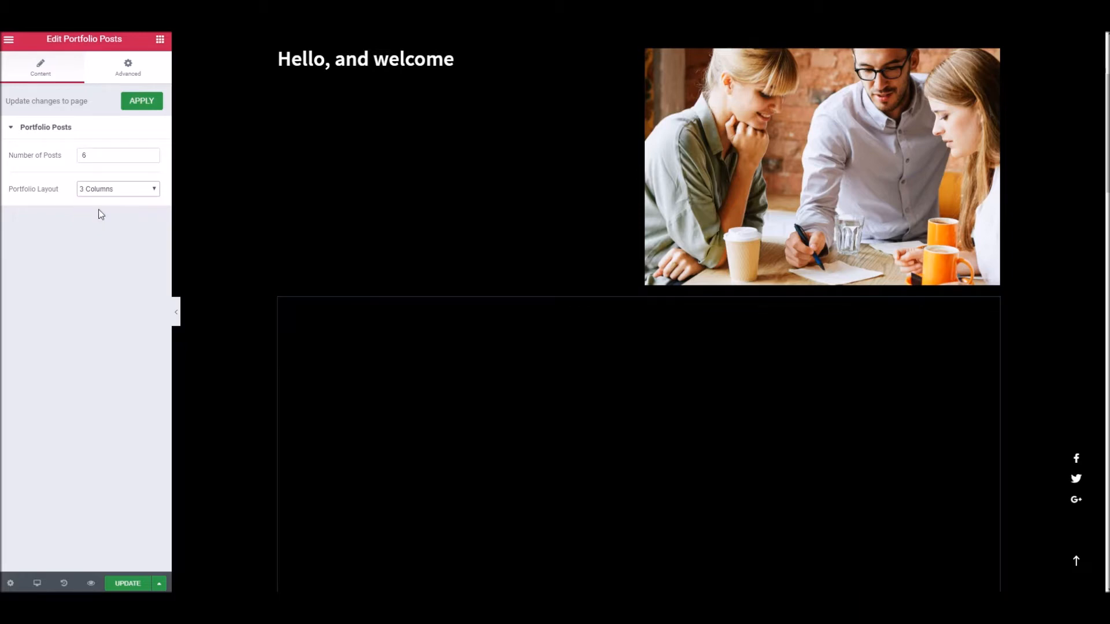
pyautogui.click(143, 102)
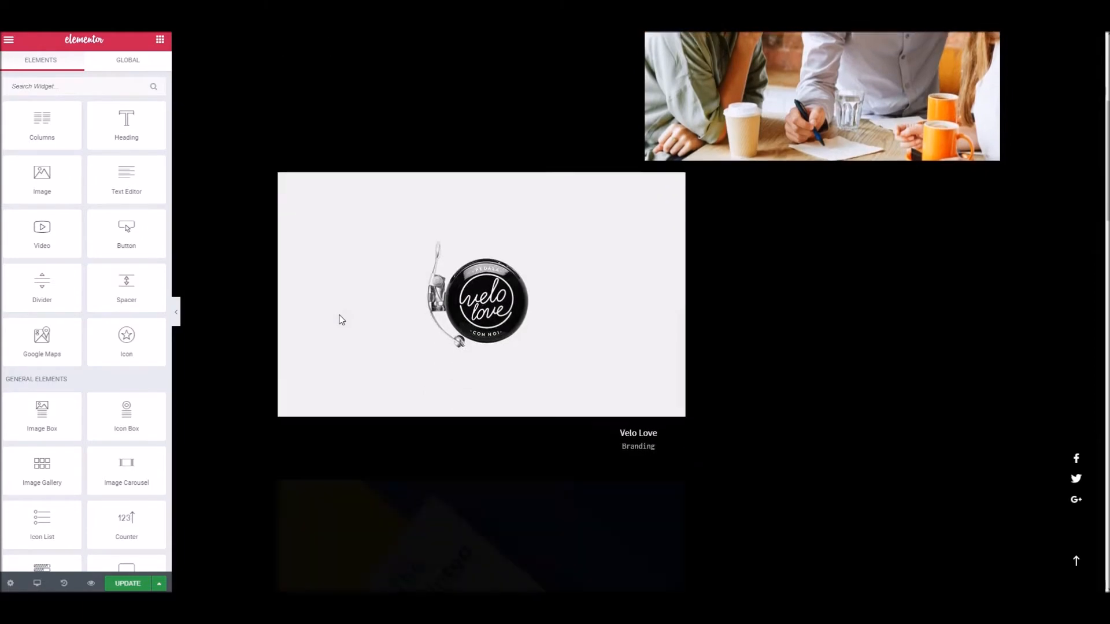
# Collapse and restore the editor panel to redraw the portfolio grid, and look over its posts.
pyautogui.scroll(-6, 182, 298)
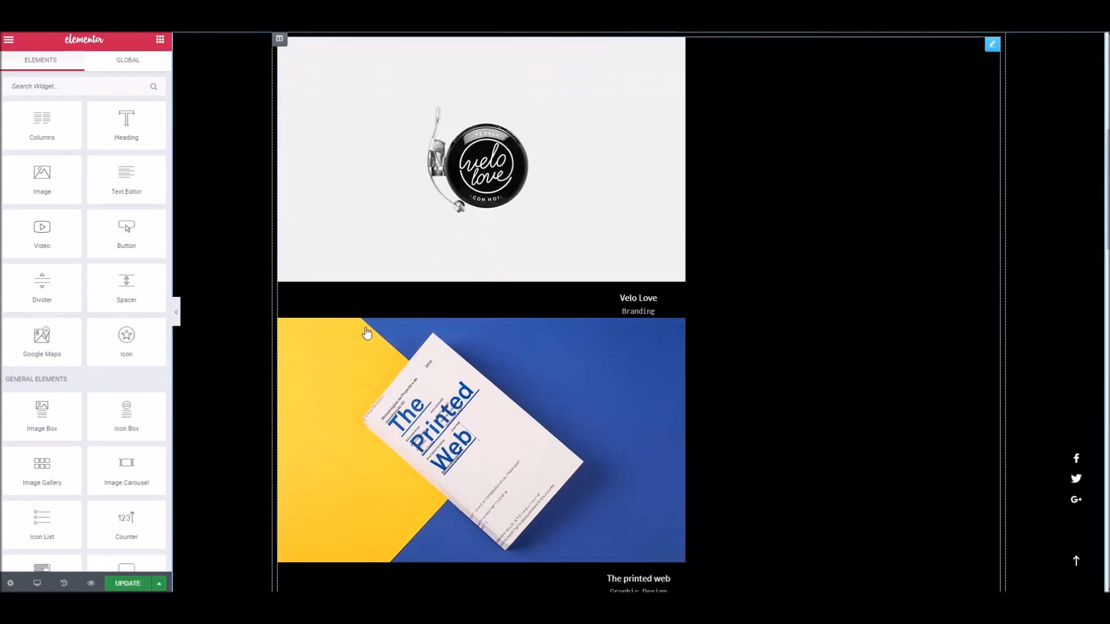
pyautogui.scroll(6, 386, 317)
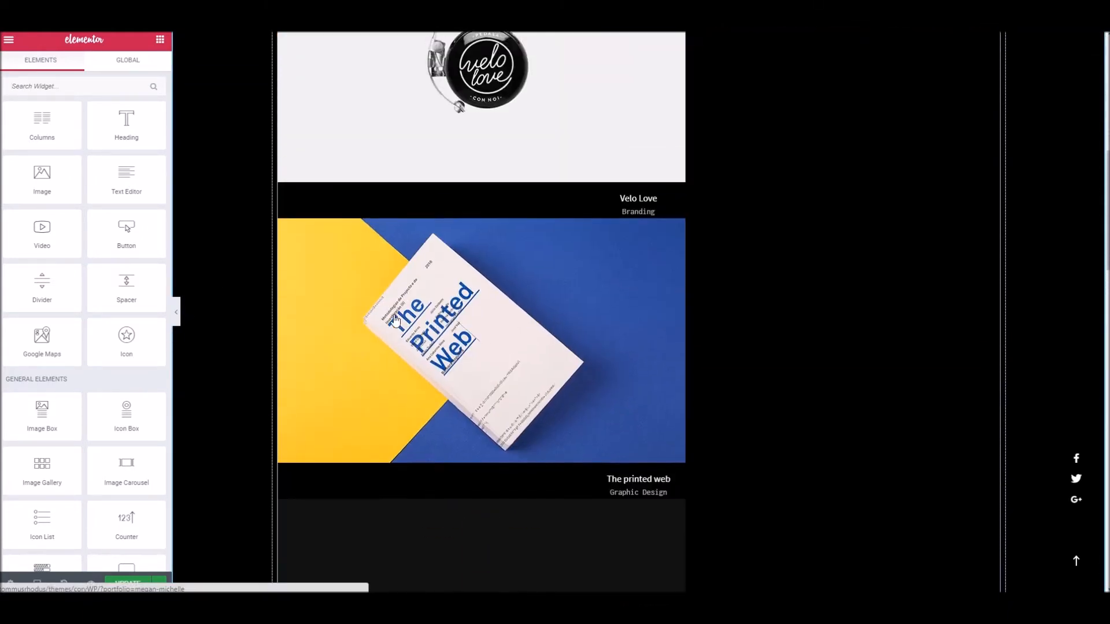
pyautogui.click(173, 314)
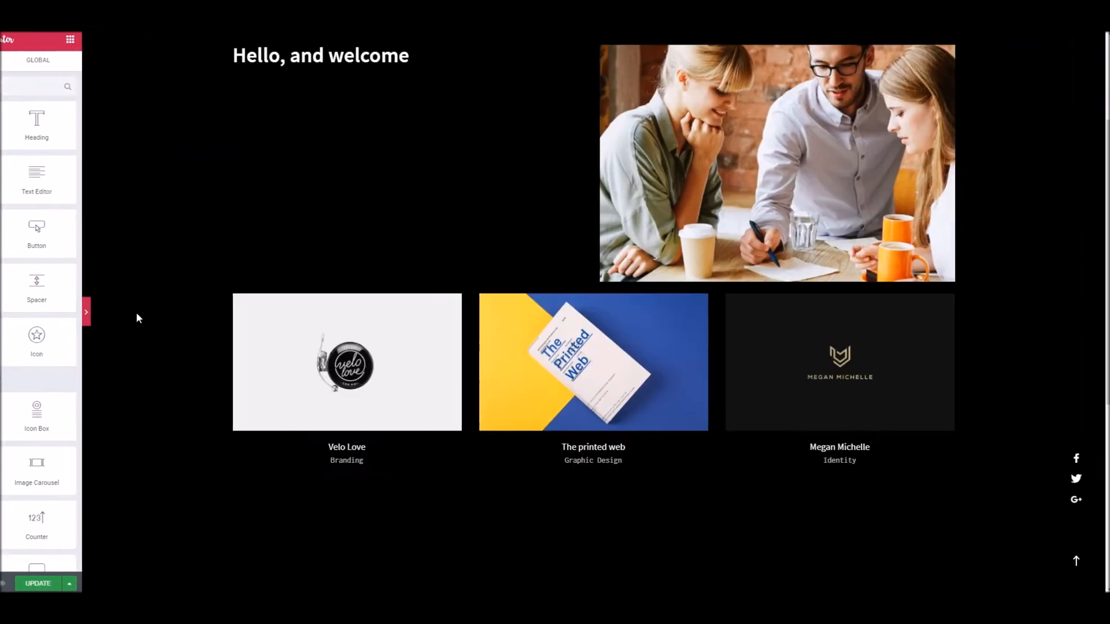
pyautogui.click(3, 312)
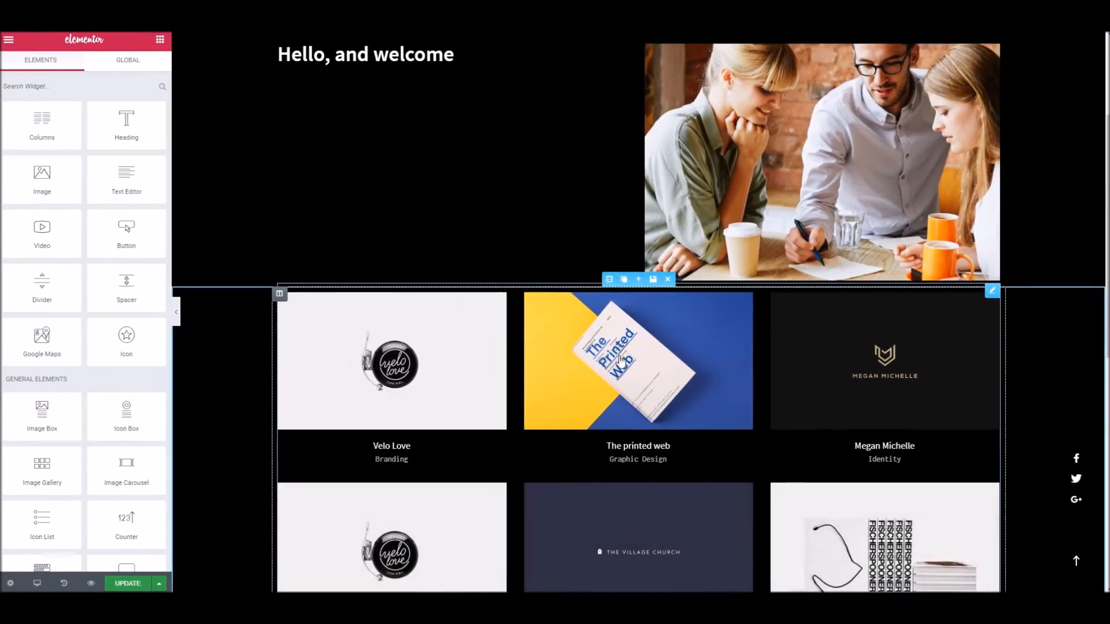
pyautogui.scroll(-8, 633, 373)
pyautogui.scroll(8, 633, 372)
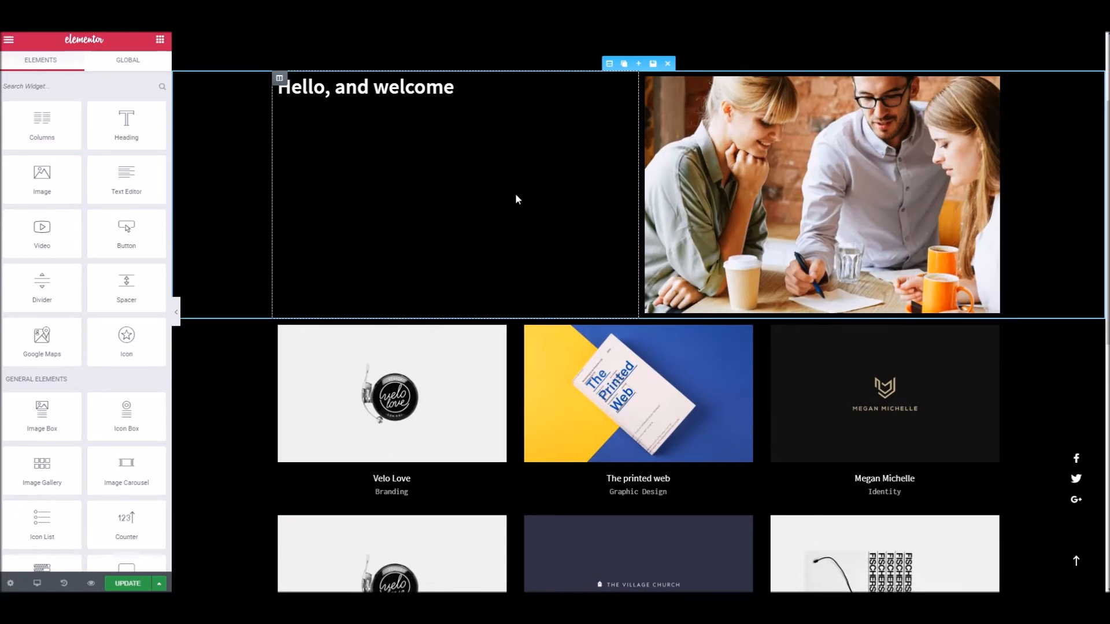
# Examine the heading section's layout settings and the spacing between the sections along the whole page.
pyautogui.click(610, 63)
pyautogui.scroll(-5, 465, 470)
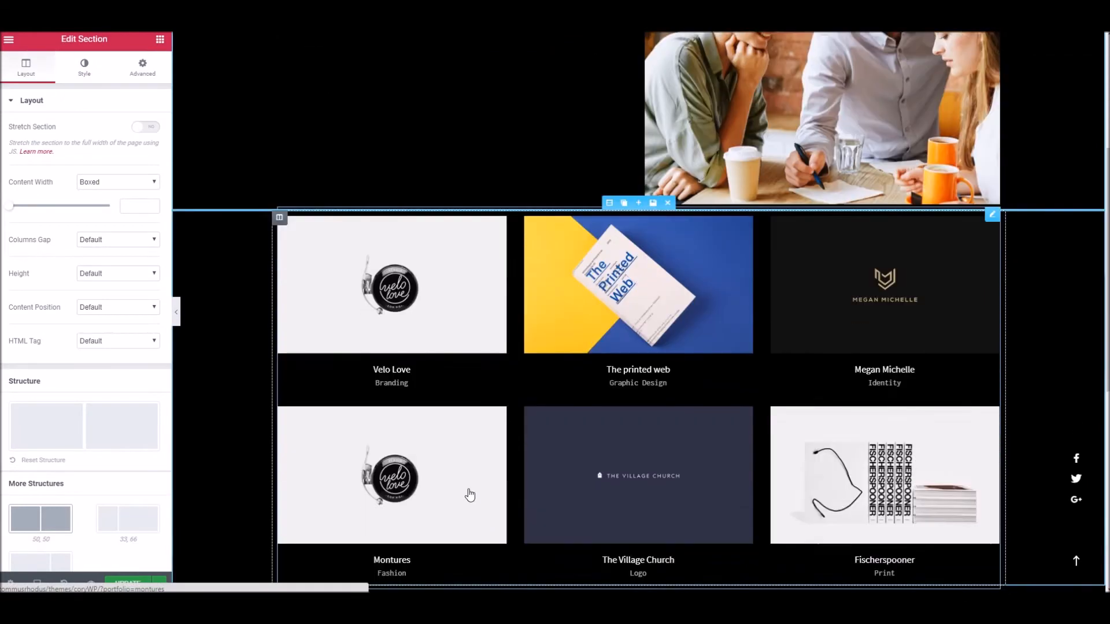
pyautogui.scroll(-2, 465, 470)
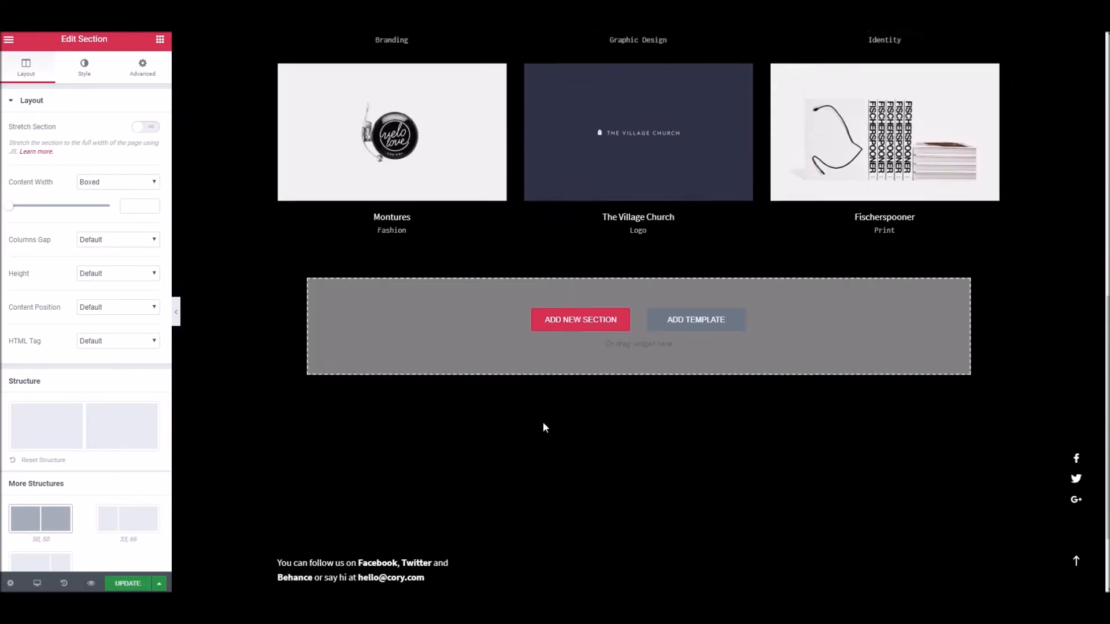
pyautogui.scroll(3, 543, 422)
pyautogui.scroll(5, 542, 421)
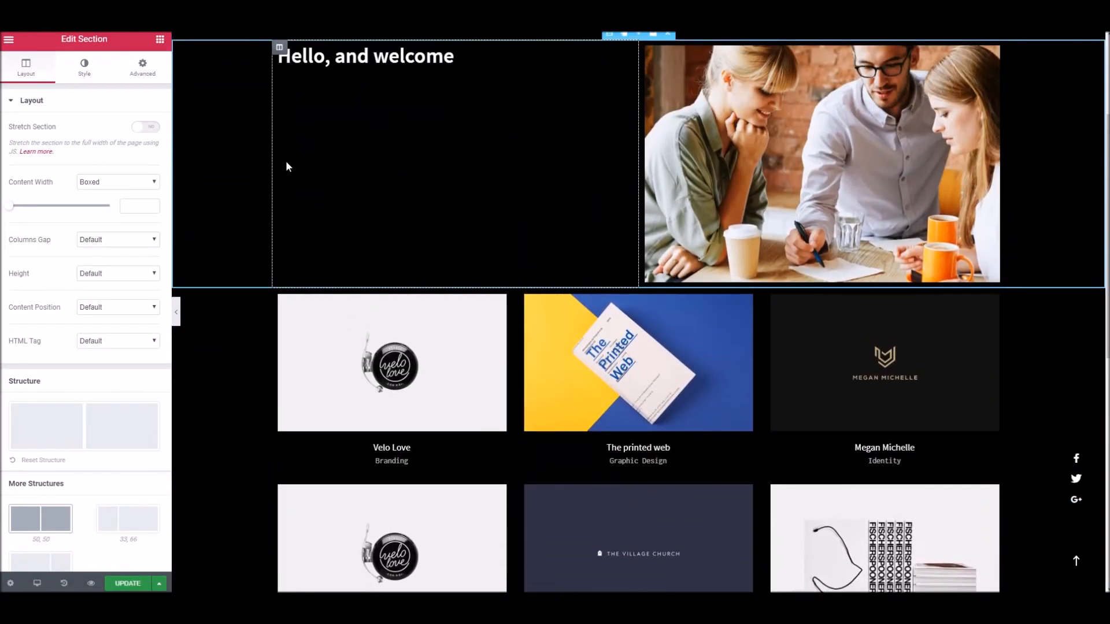
pyautogui.scroll(3, 335, 217)
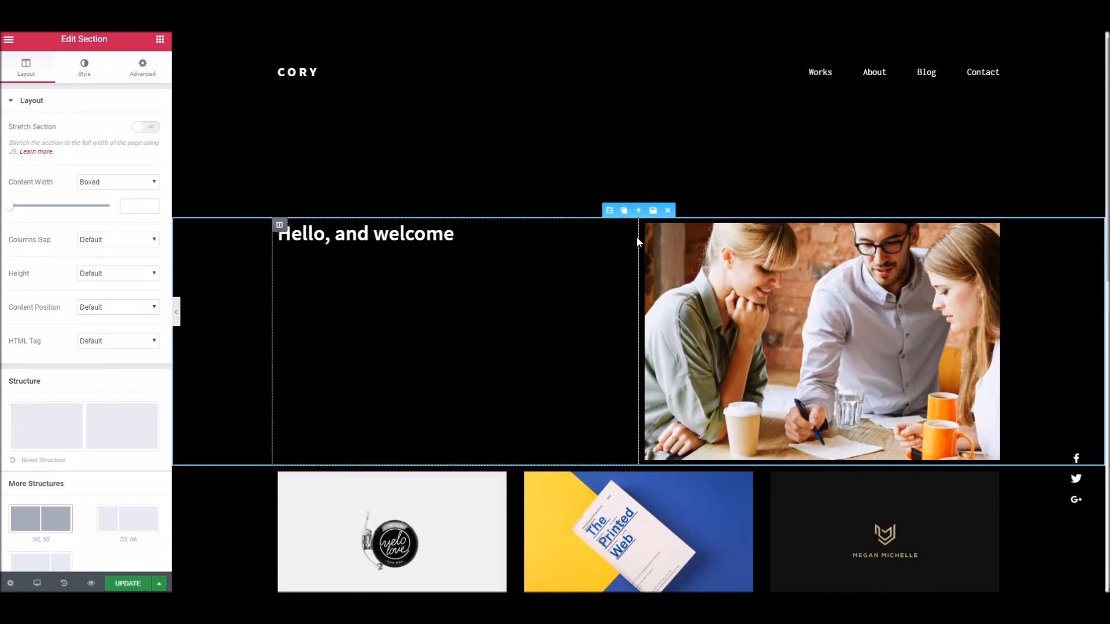
pyautogui.click(474, 171)
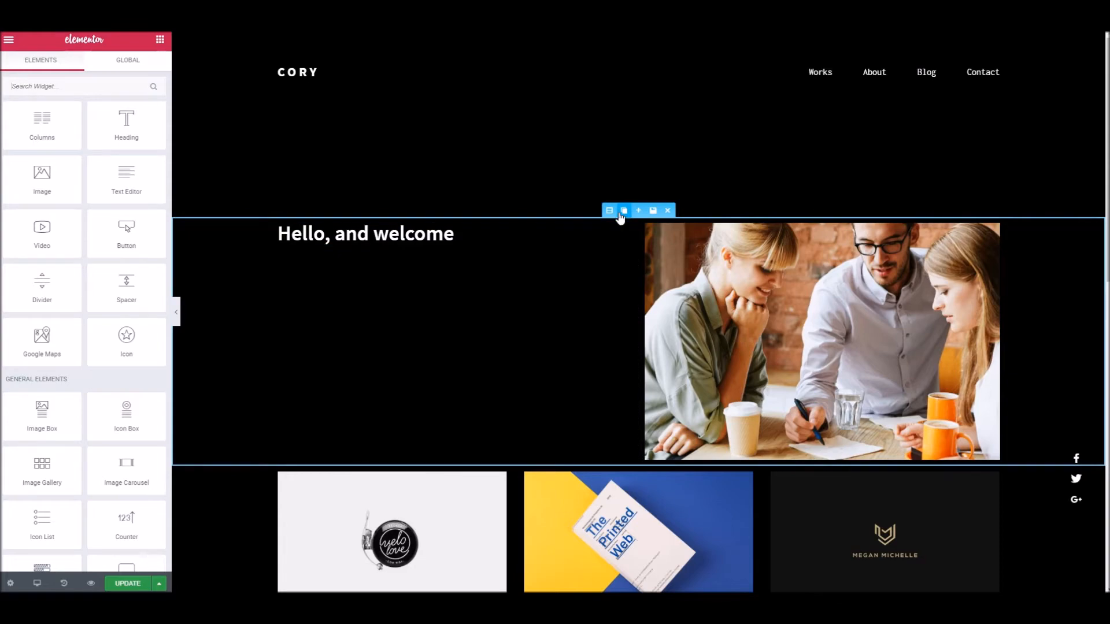
pyautogui.scroll(-10, 495, 338)
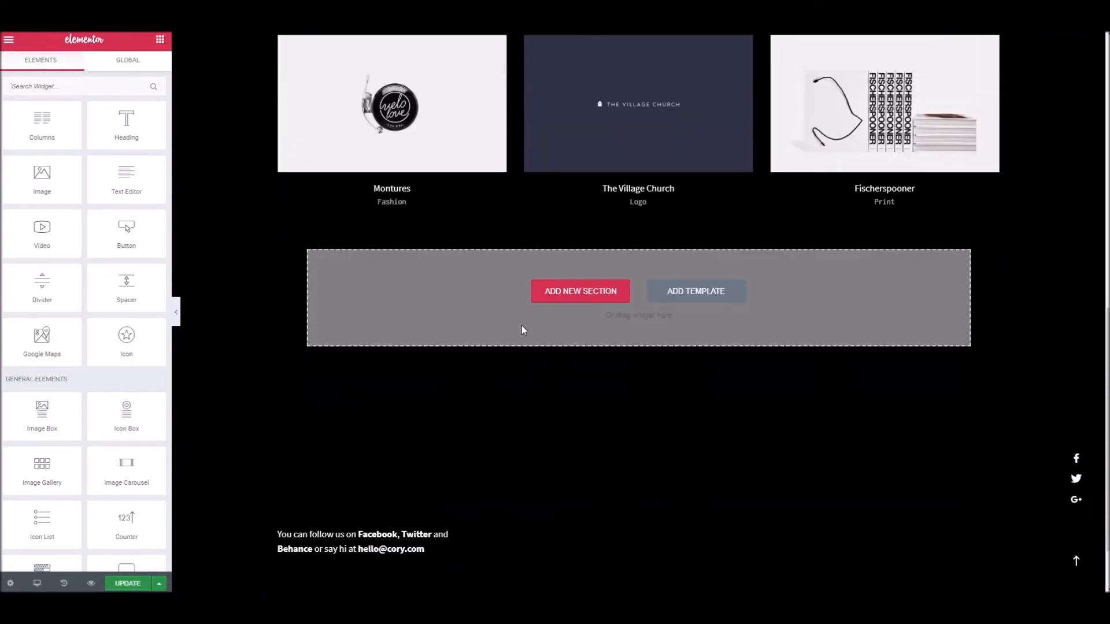
pyautogui.scroll(10, 522, 326)
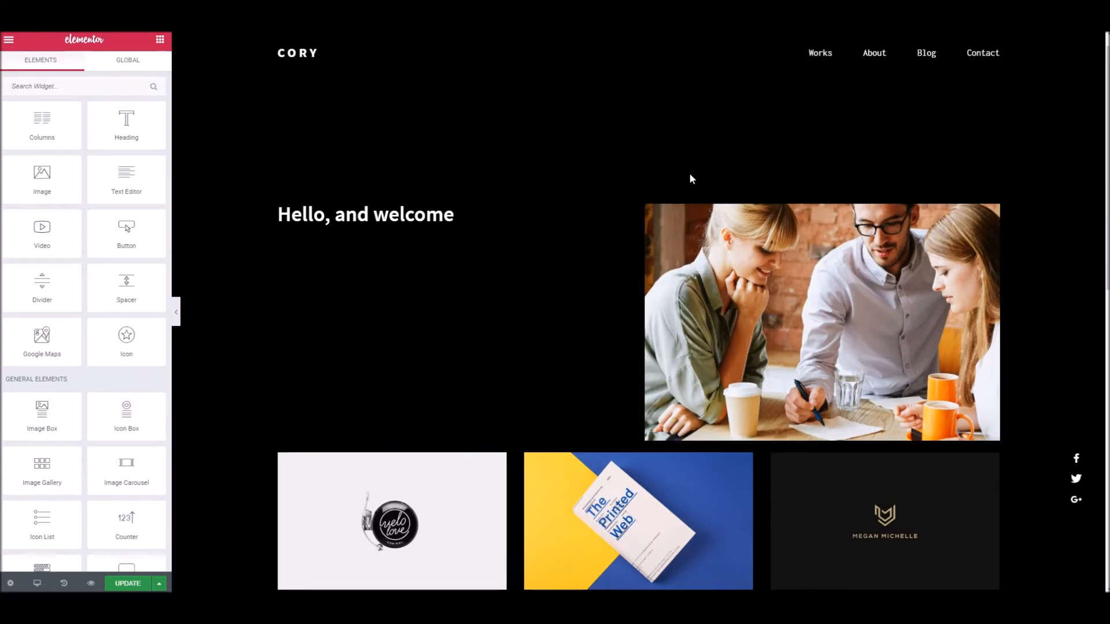
# Give the heading and image section a margin of 120 above and below.
pyautogui.click(612, 191)
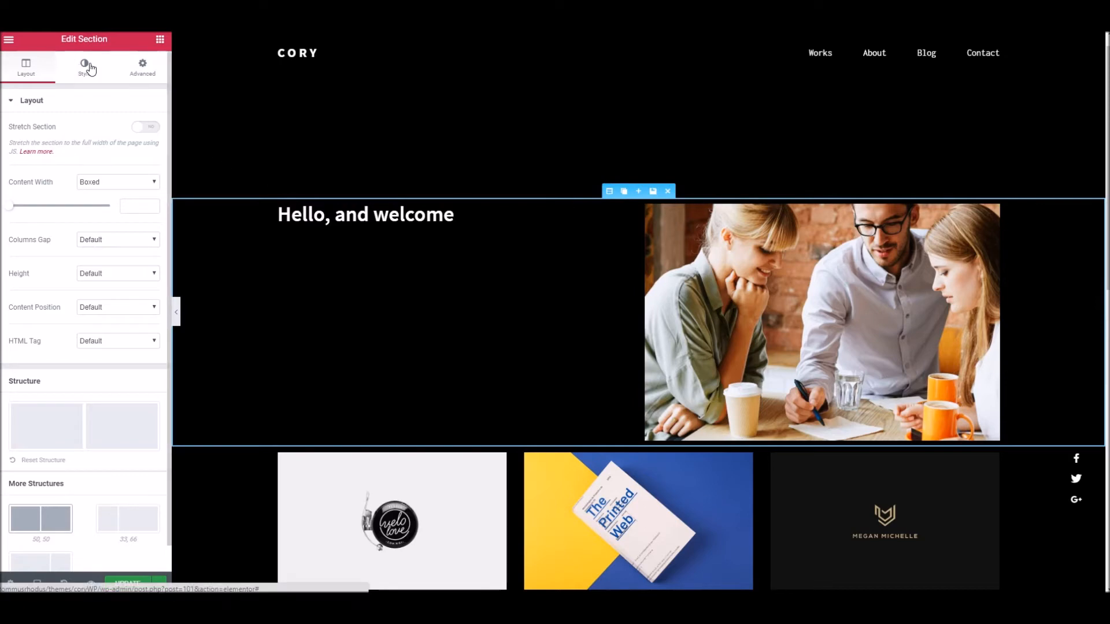
pyautogui.click(90, 69)
pyautogui.click(150, 70)
pyautogui.click(104, 70)
pyautogui.click(151, 72)
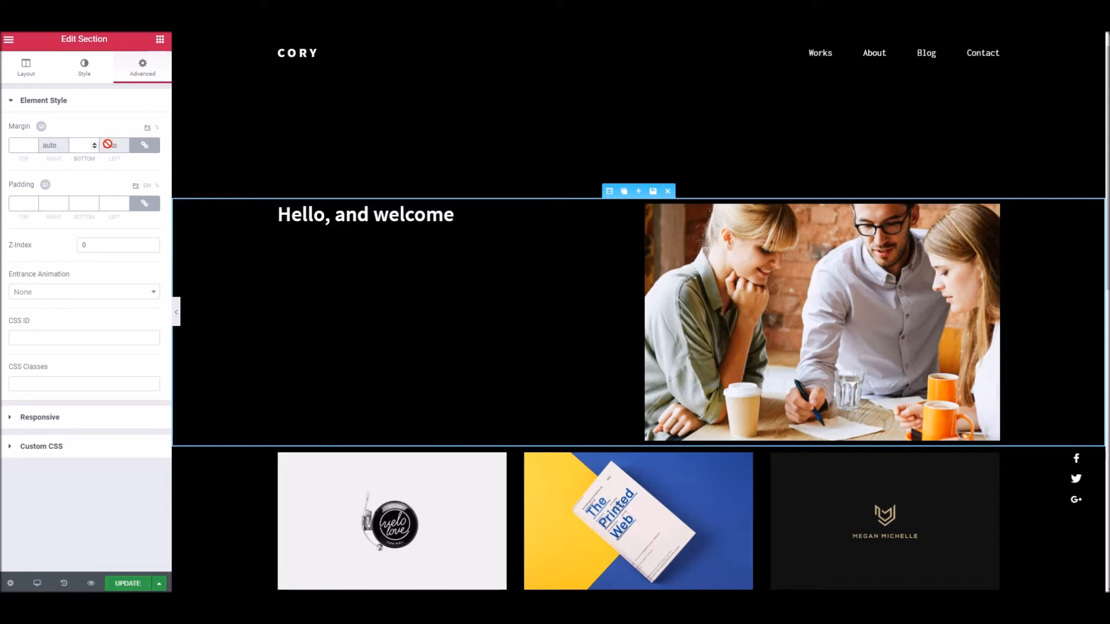
pyautogui.write('120')
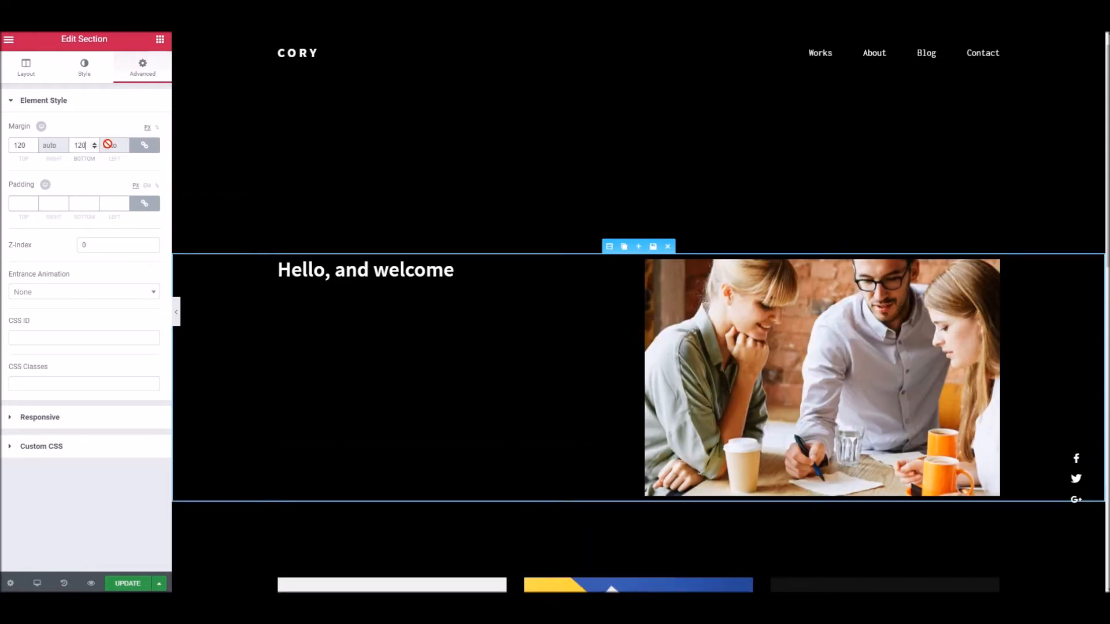
# Unlink the heading and image section's margin values and set the top margin to 0 and the bottom margin to 120.
pyautogui.scroll(-3, 378, 337)
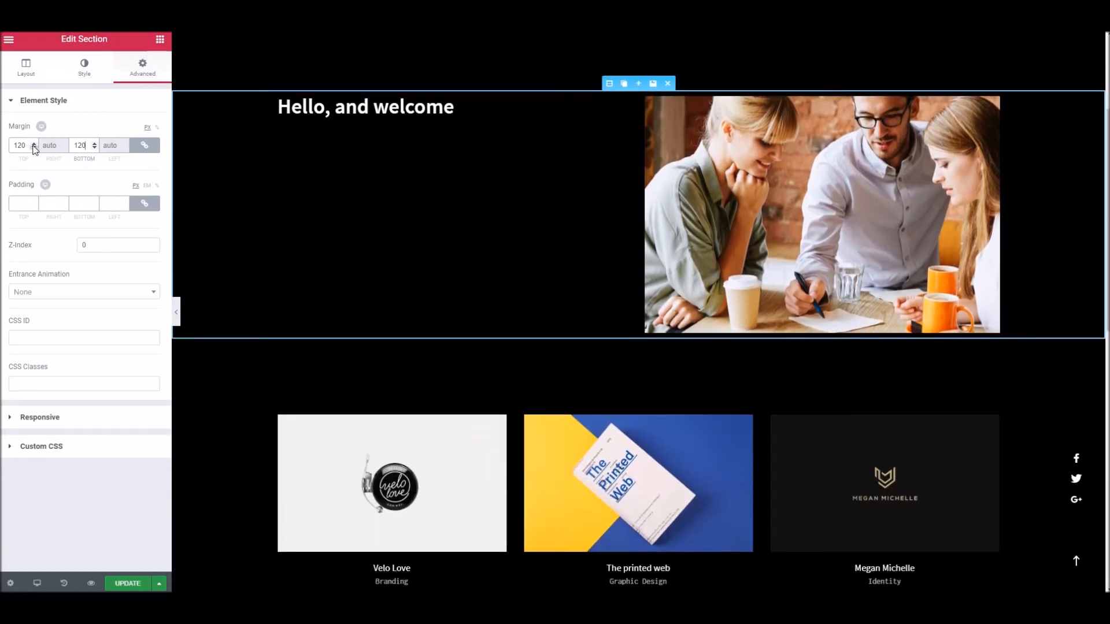
pyautogui.scroll(3, 512, 290)
pyautogui.scroll(-3, 512, 291)
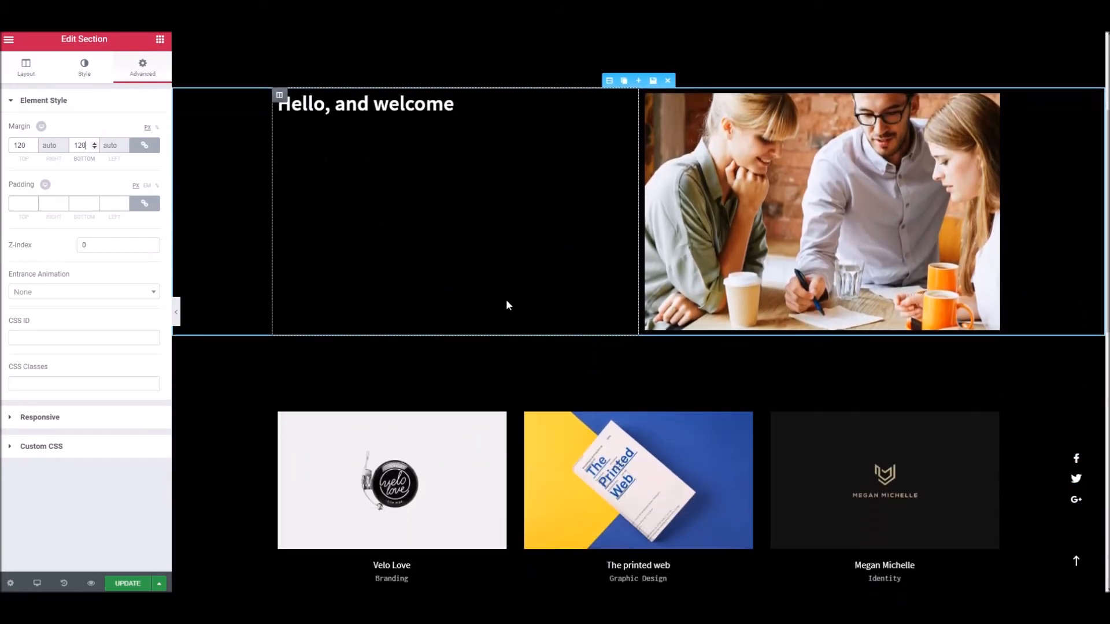
pyautogui.scroll(-1, 509, 303)
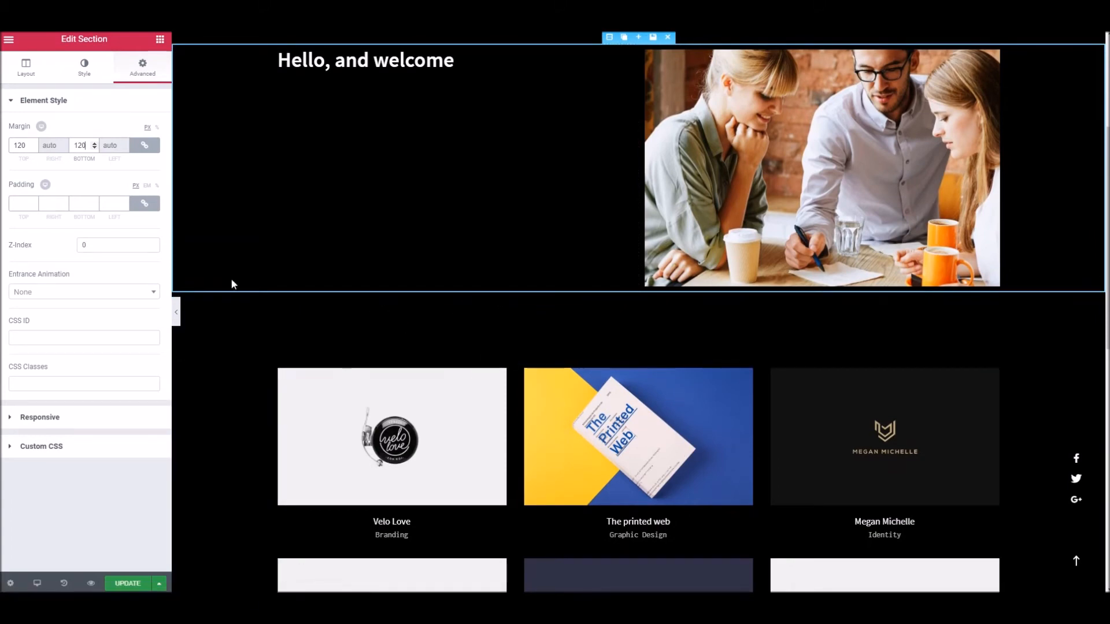
pyautogui.write('0')
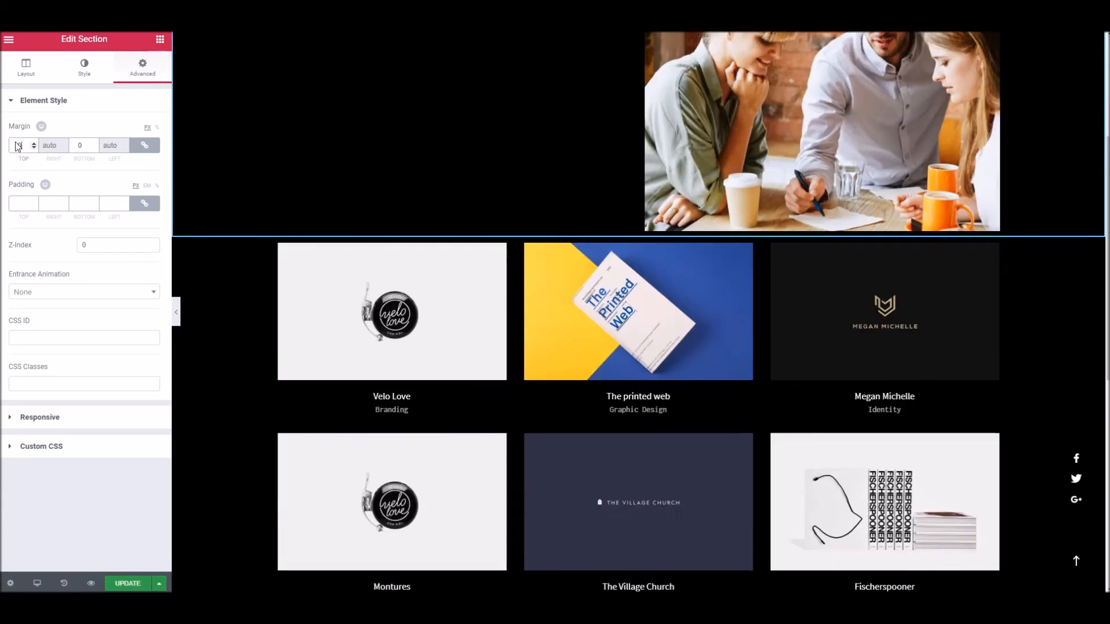
pyautogui.click(144, 145)
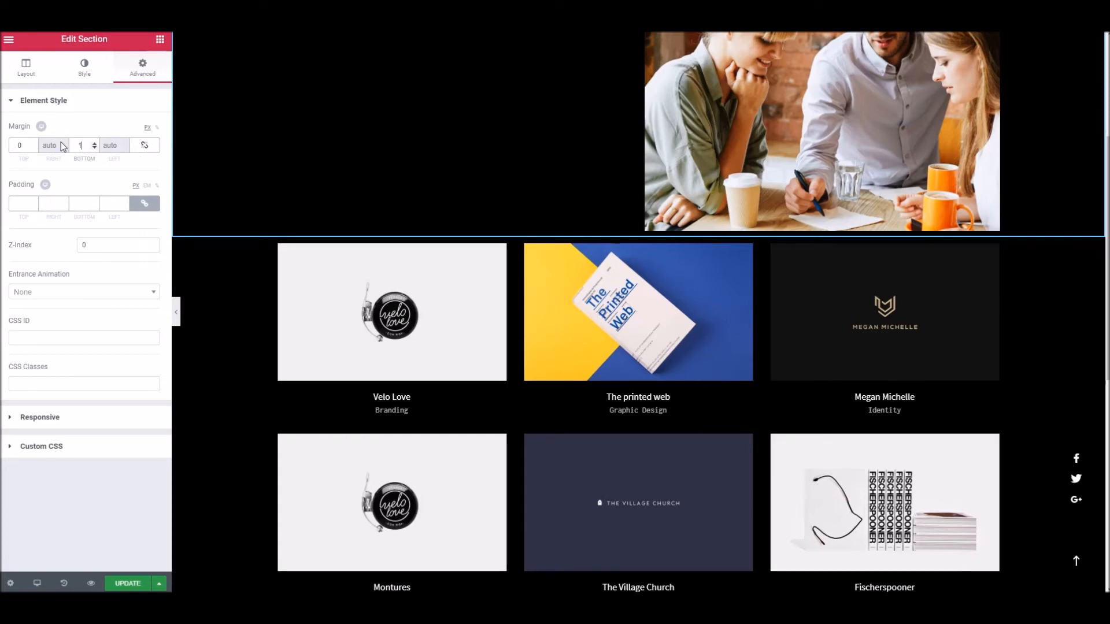
pyautogui.write('120')
pyautogui.scroll(4, 493, 272)
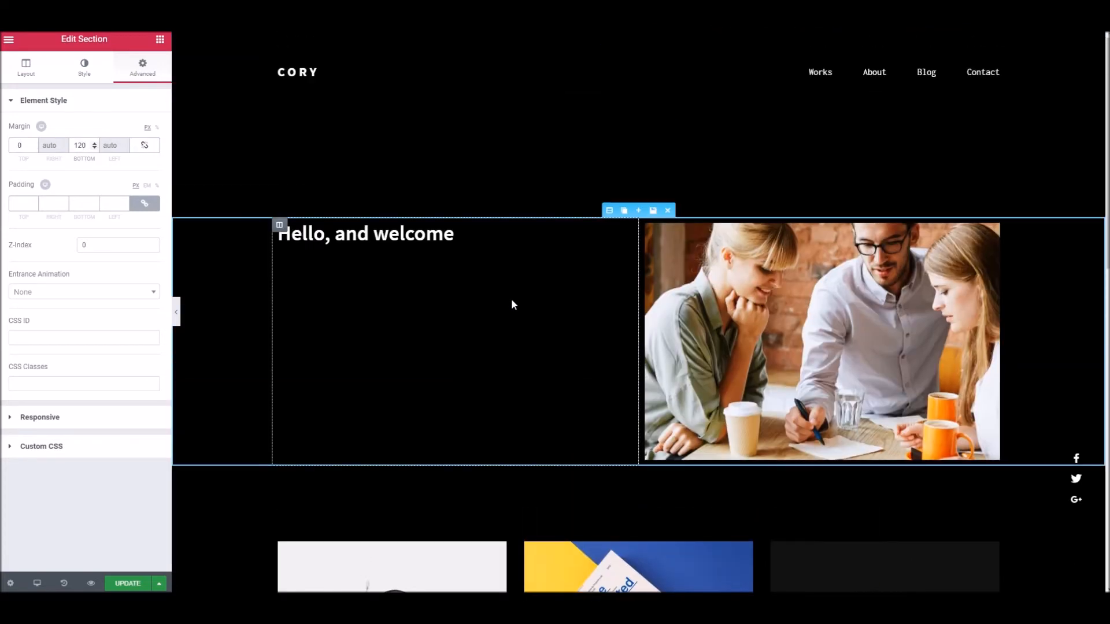
pyautogui.scroll(-7, 759, 298)
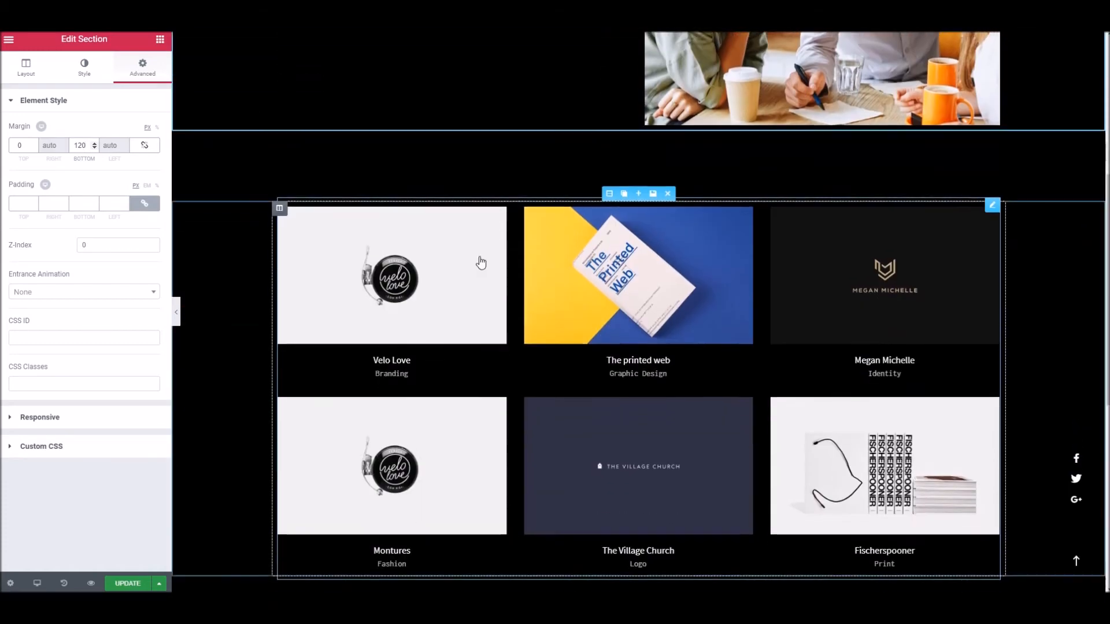
pyautogui.scroll(-4, 524, 325)
pyautogui.scroll(6, 446, 275)
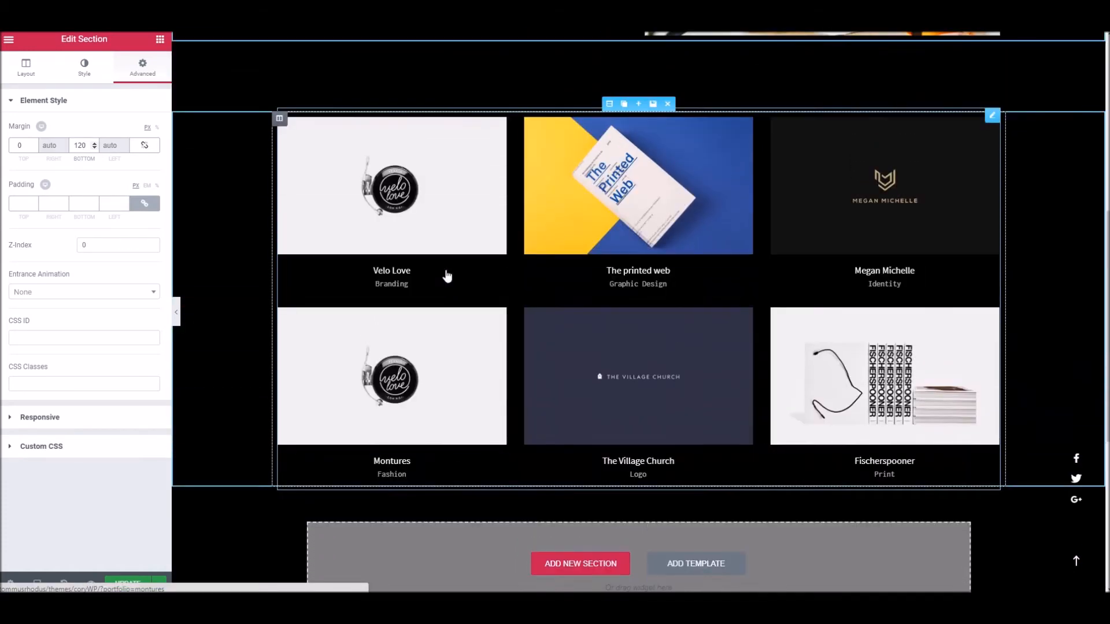
# Add a new section below the portfolio grid with a narrow one-third column followed by a wide two-thirds column.
pyautogui.click(26, 65)
pyautogui.click(9, 41)
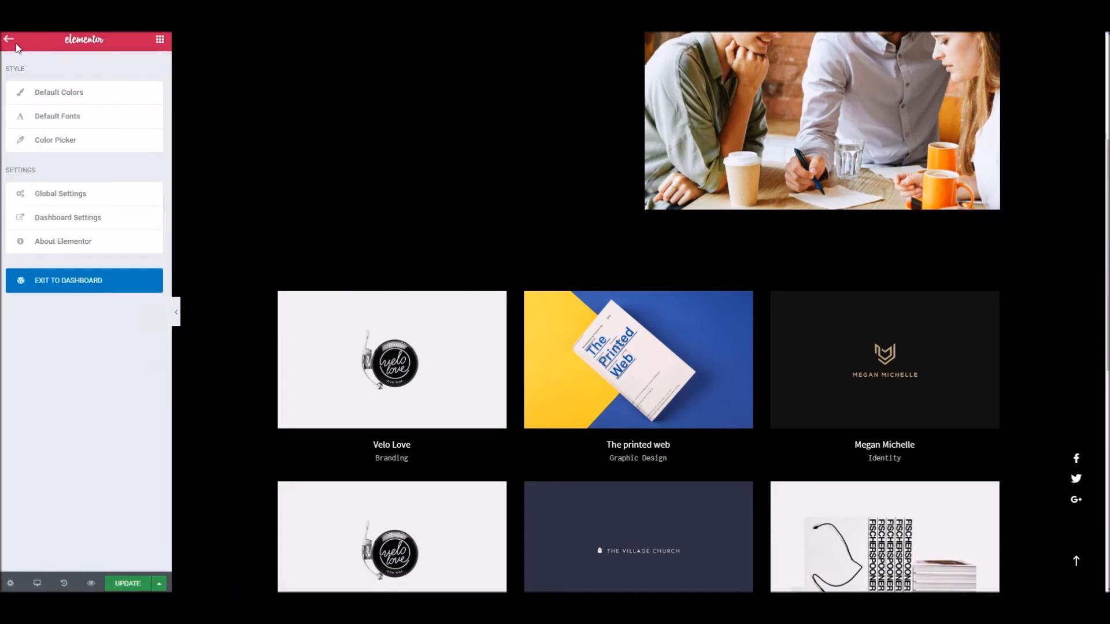
pyautogui.click(8, 39)
pyautogui.scroll(-2, 91, 218)
pyautogui.scroll(-5, 257, 320)
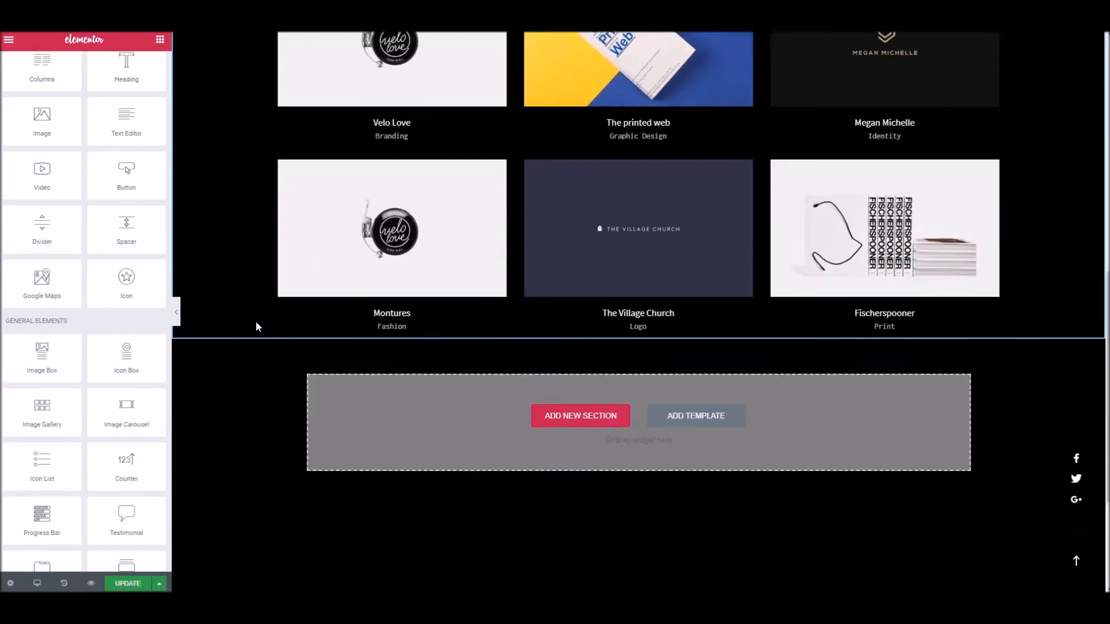
pyautogui.scroll(-3, 256, 327)
pyautogui.click(566, 215)
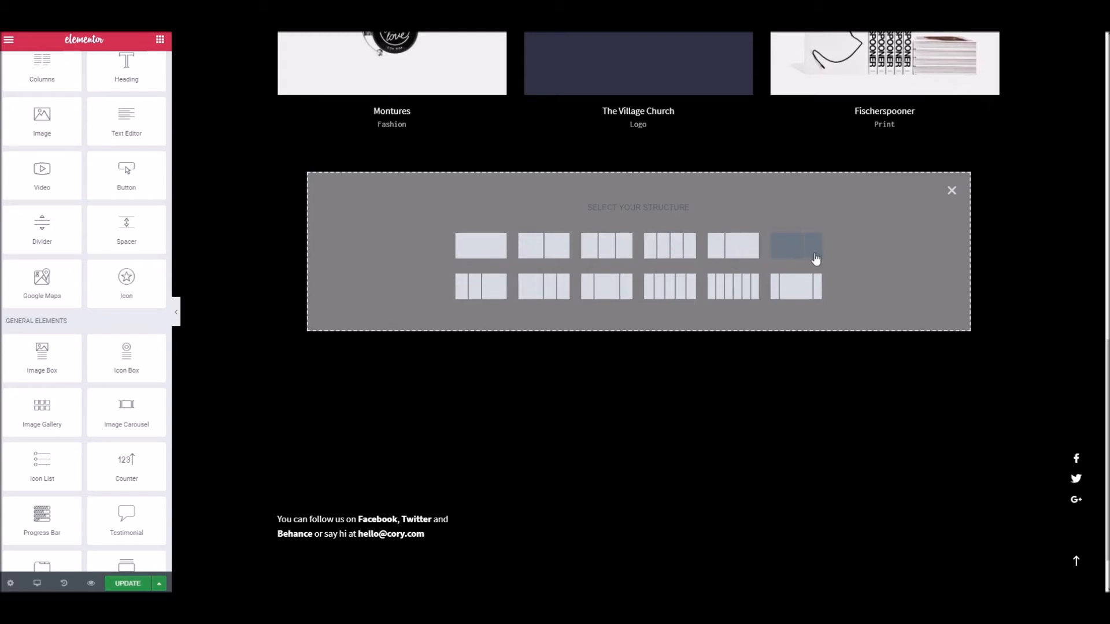
pyautogui.click(735, 250)
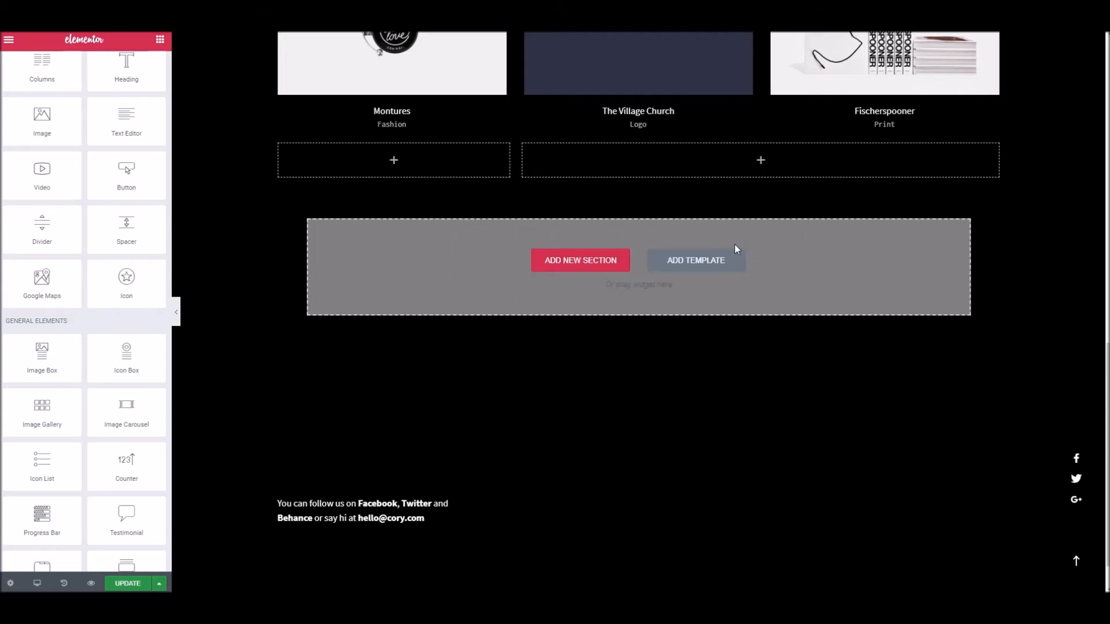
# Place a Sidebar widget in the new section's narrow column and make it show the Blog Sidebar.
pyautogui.click(393, 165)
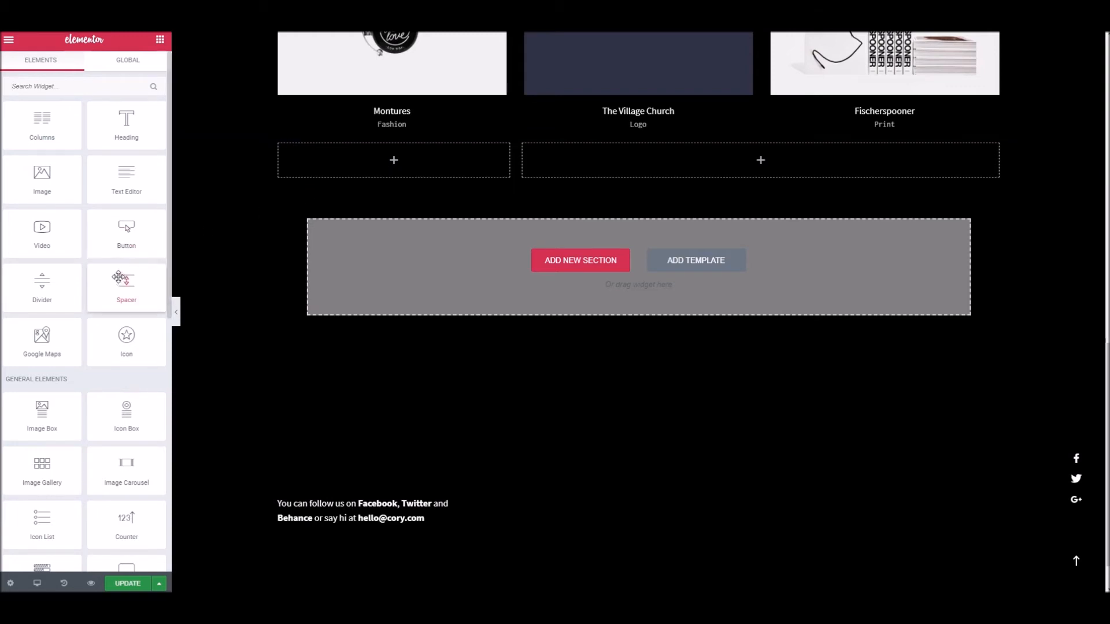
pyautogui.scroll(-1, 118, 277)
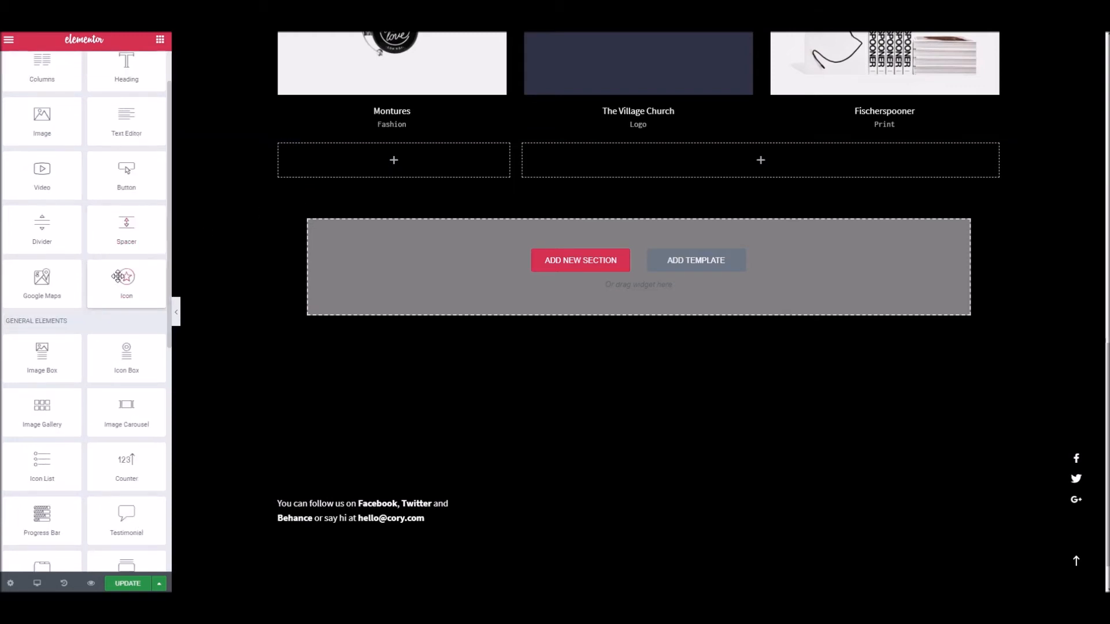
pyautogui.scroll(-2, 118, 277)
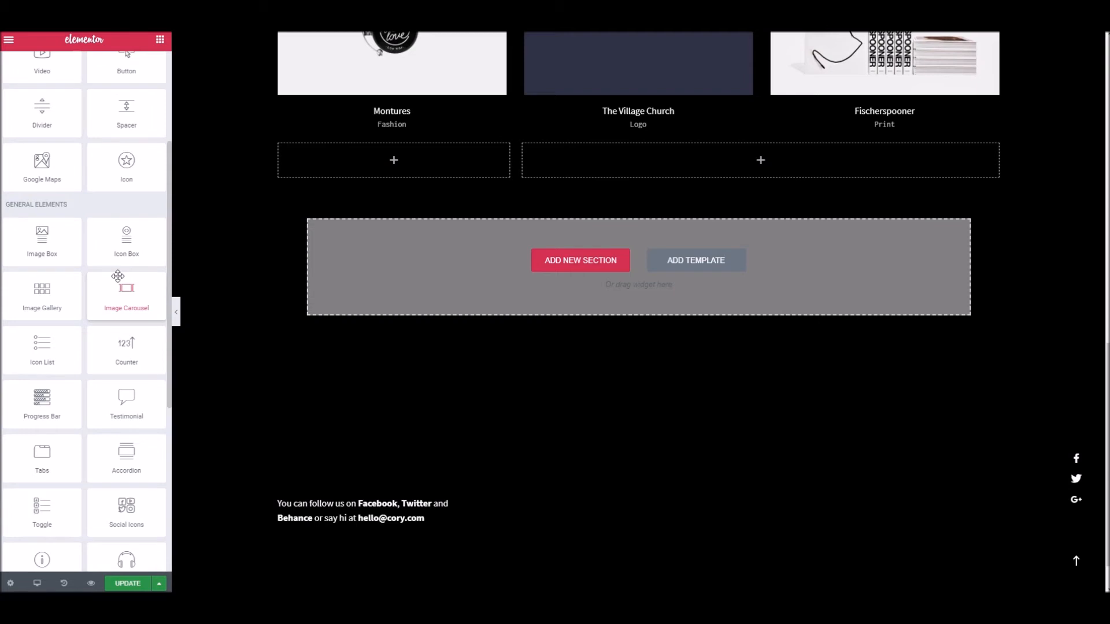
pyautogui.scroll(-3, 118, 277)
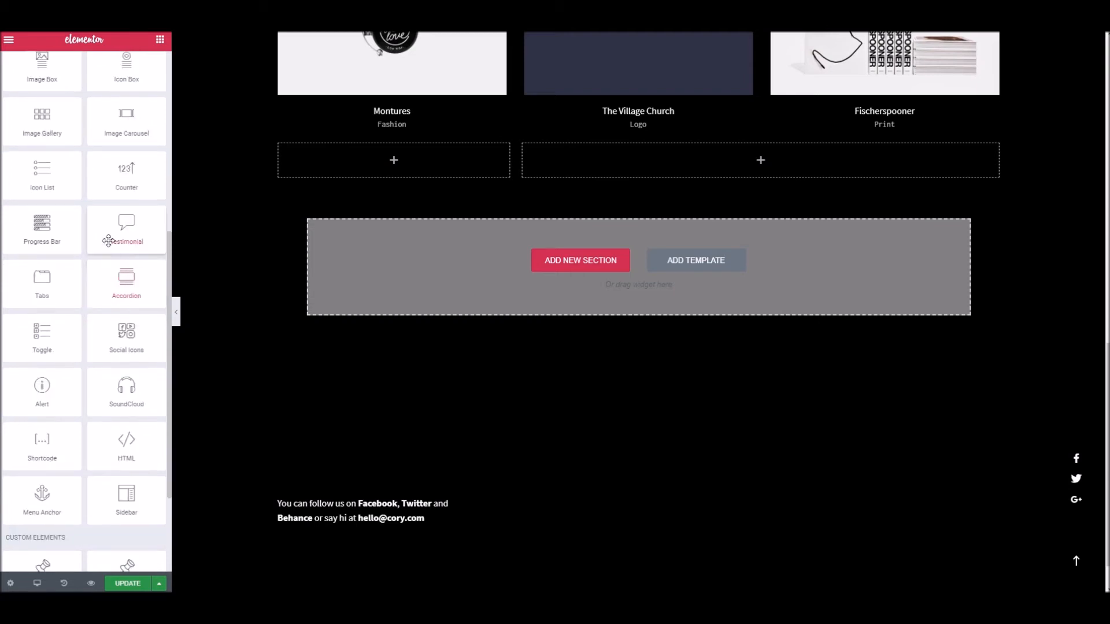
pyautogui.scroll(1, 99, 222)
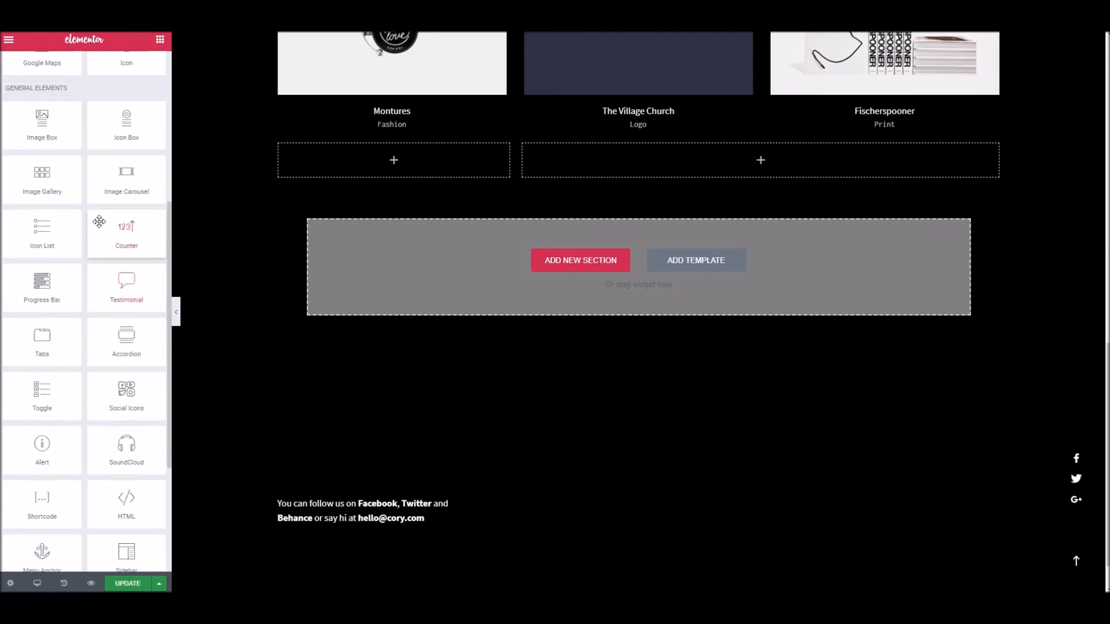
pyautogui.scroll(-1, 83, 491)
pyautogui.moveTo(113, 500); pyautogui.dragTo(391, 161)
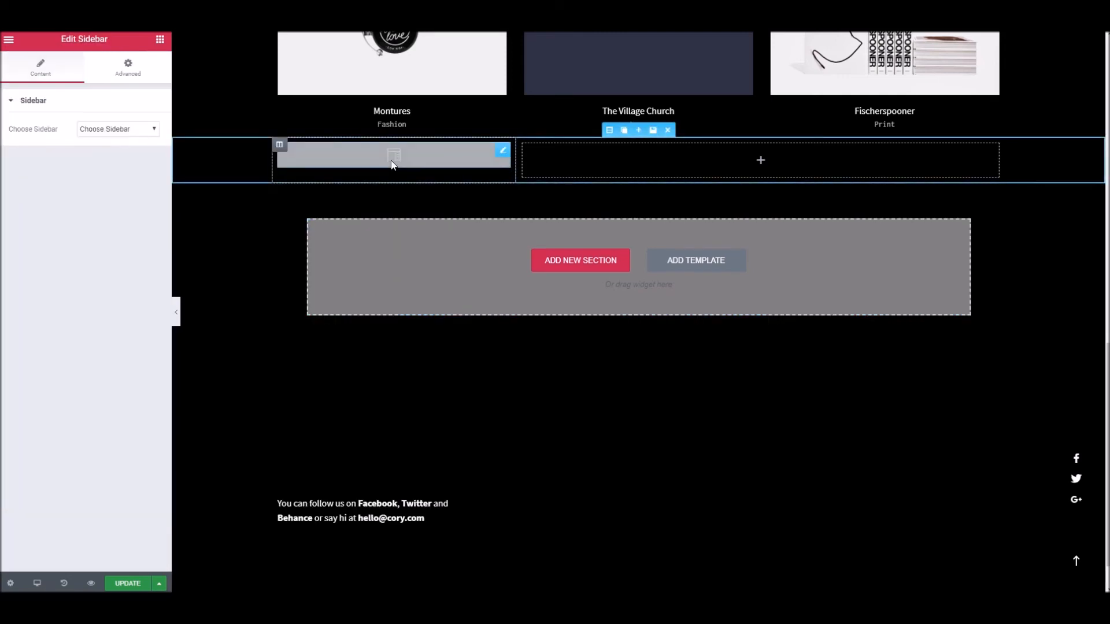
pyautogui.click(118, 128)
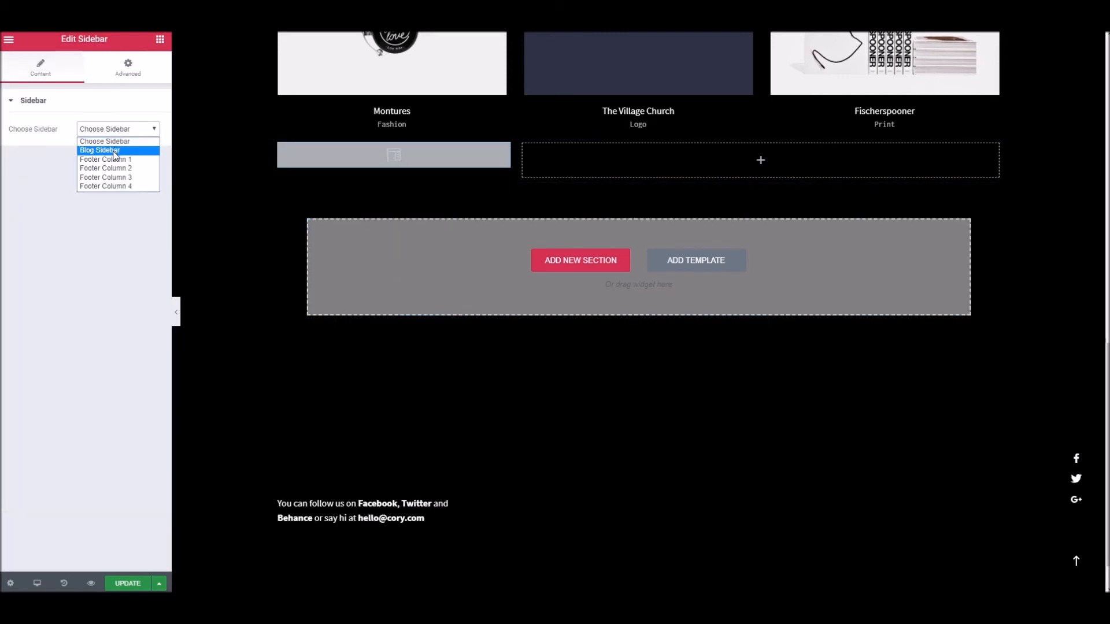
pyautogui.click(117, 149)
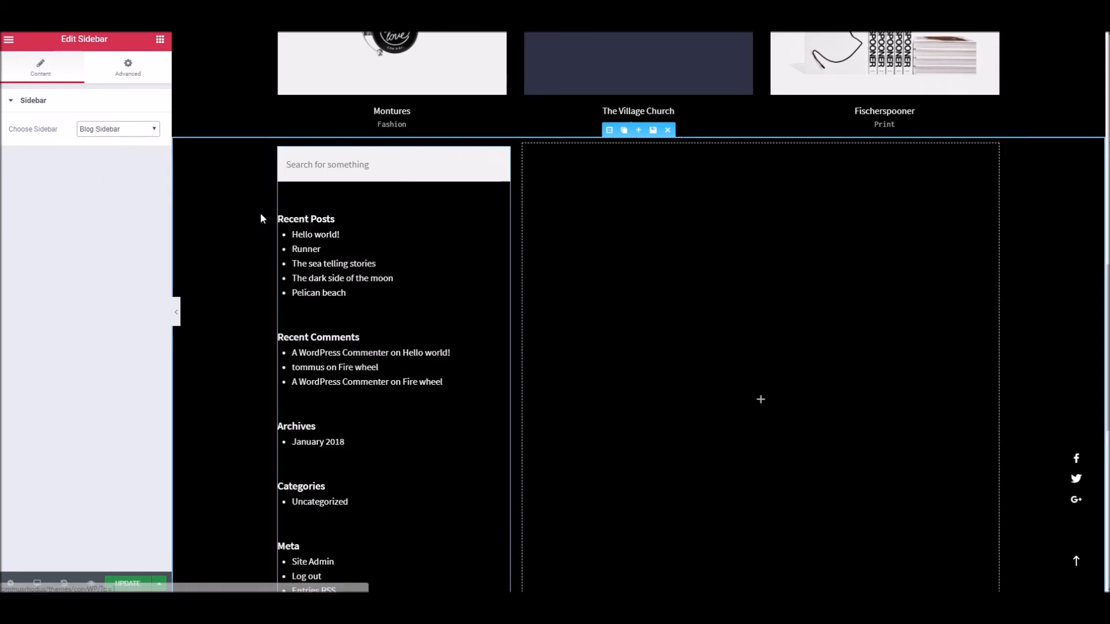
pyautogui.scroll(-2, 347, 289)
pyautogui.scroll(2, 757, 347)
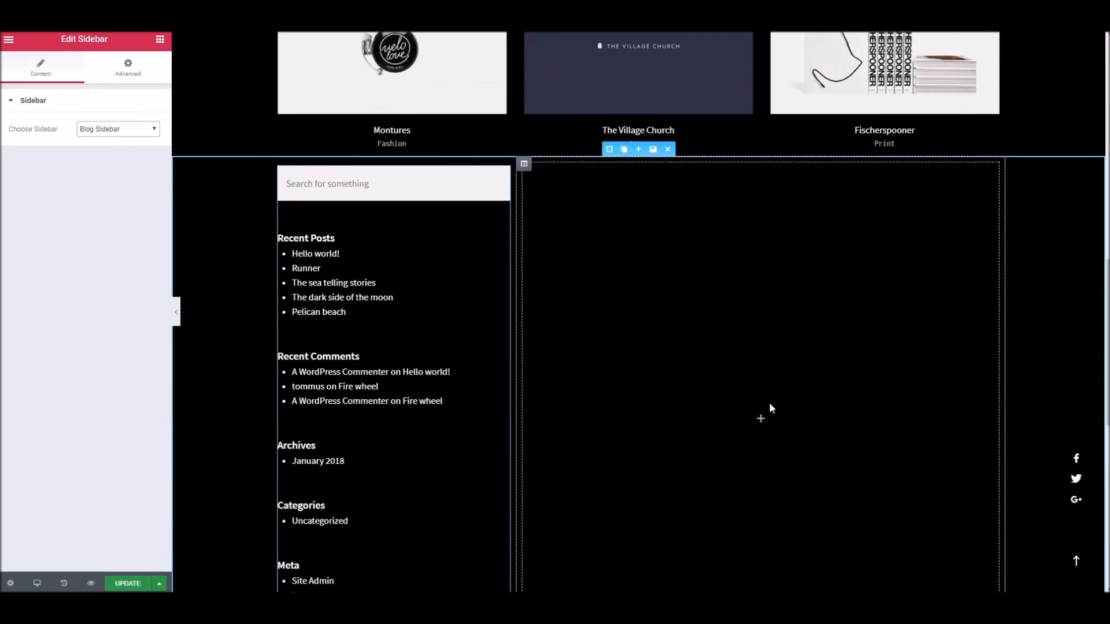
# Place a Google Maps widget in the wide column beside the sidebar and set its height to 743.
pyautogui.click(760, 422)
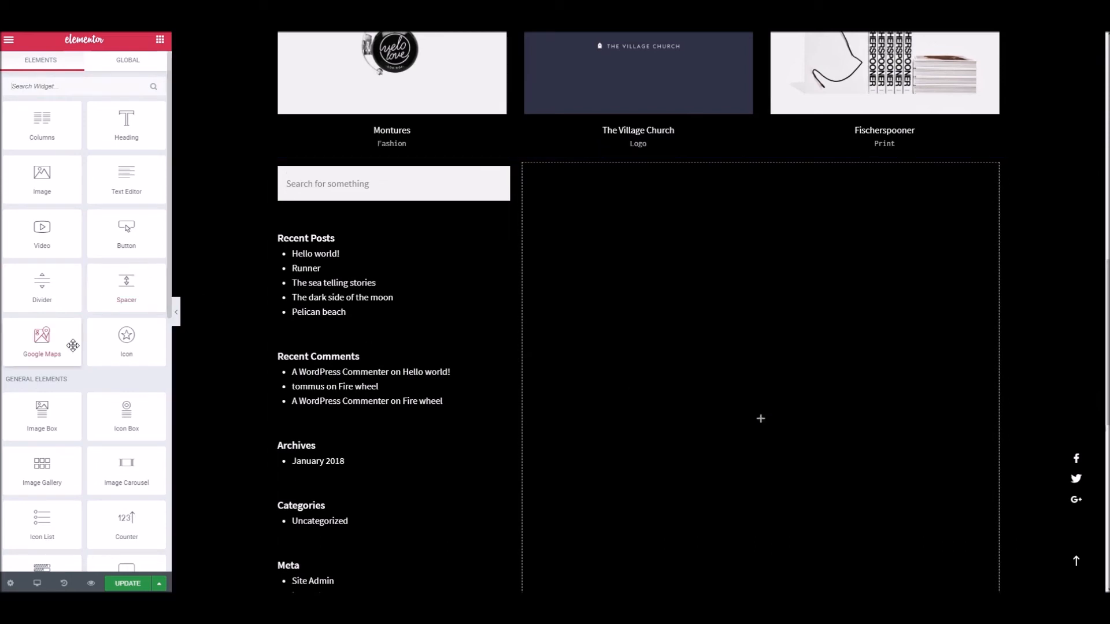
pyautogui.moveTo(58, 345); pyautogui.dragTo(714, 306)
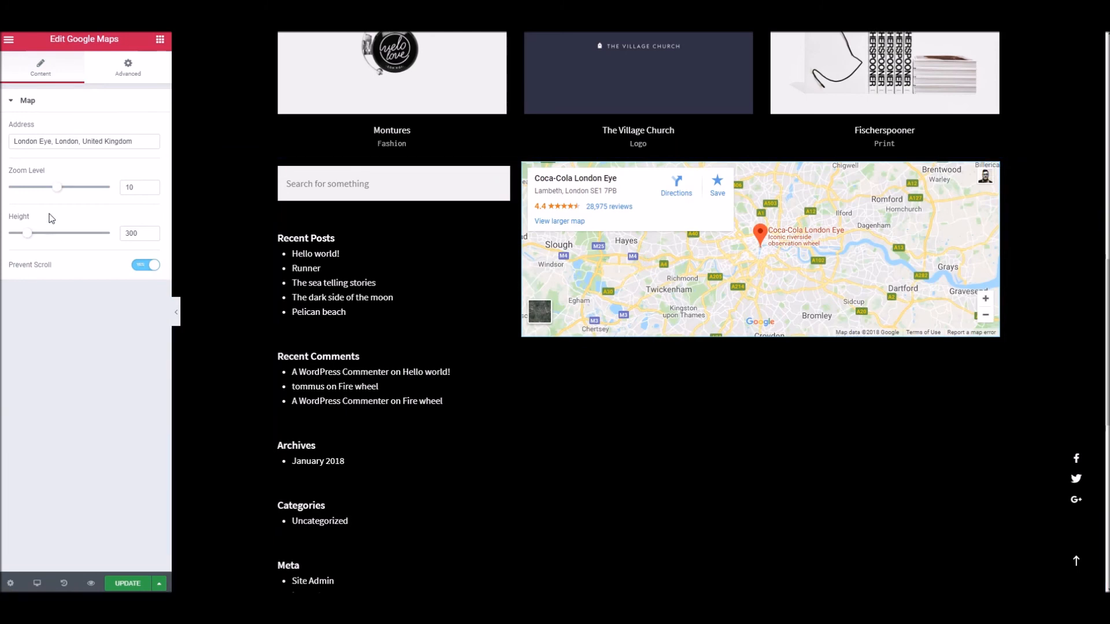
pyautogui.moveTo(33, 236); pyautogui.dragTo(60, 234)
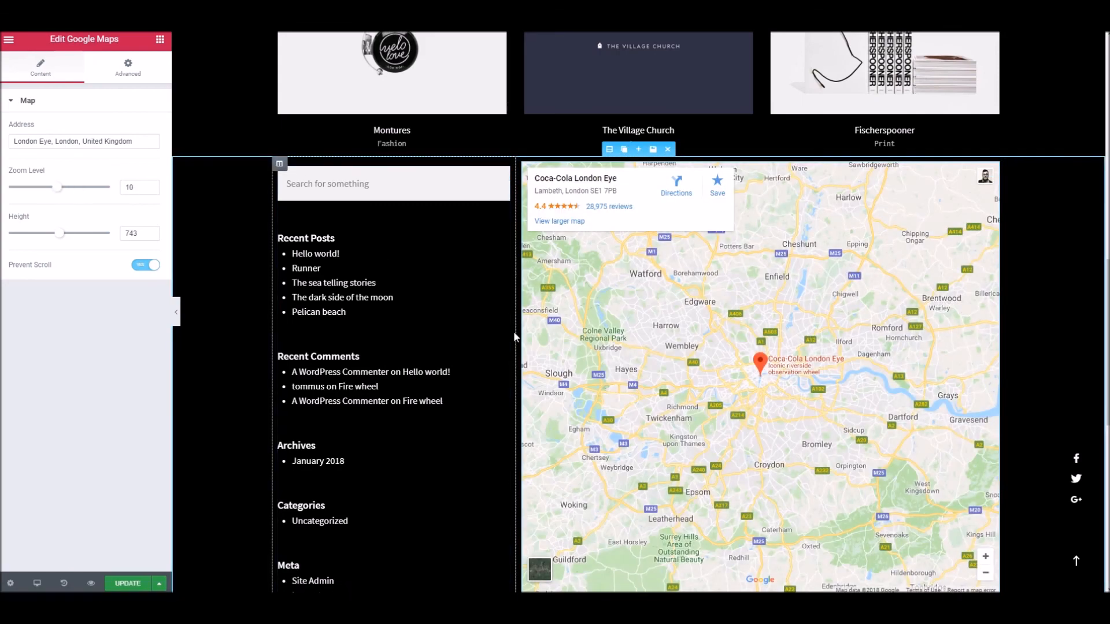
# Review the whole page layout, from the heading section through the portfolio grid to the sidebar and map section.
pyautogui.scroll(-3, 514, 332)
pyautogui.scroll(-3, 513, 334)
pyautogui.scroll(8, 512, 334)
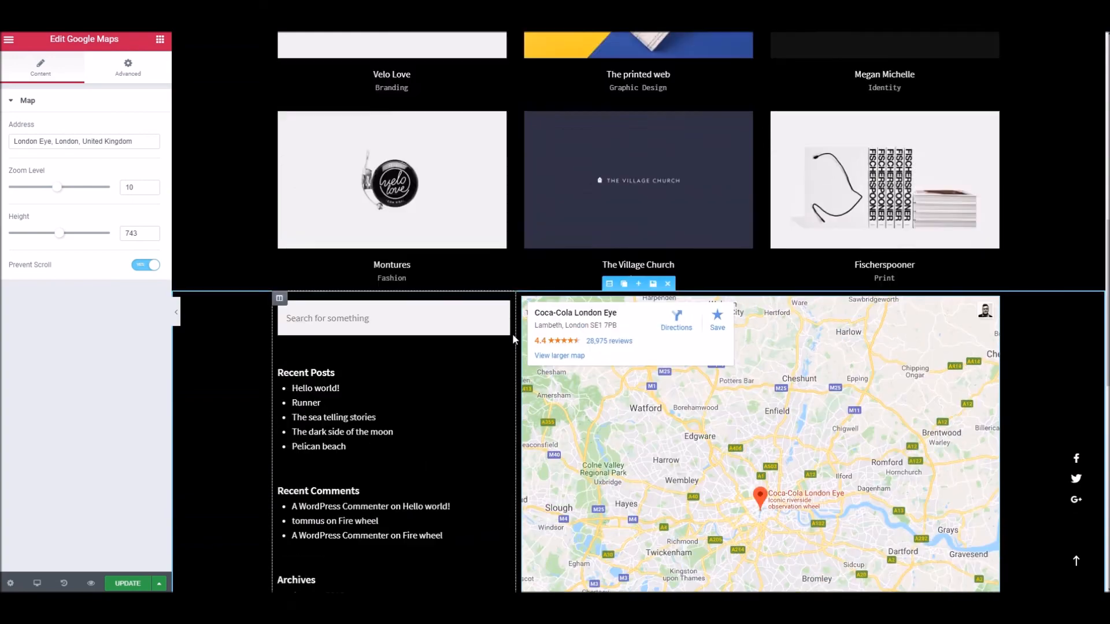
pyautogui.scroll(4, 512, 334)
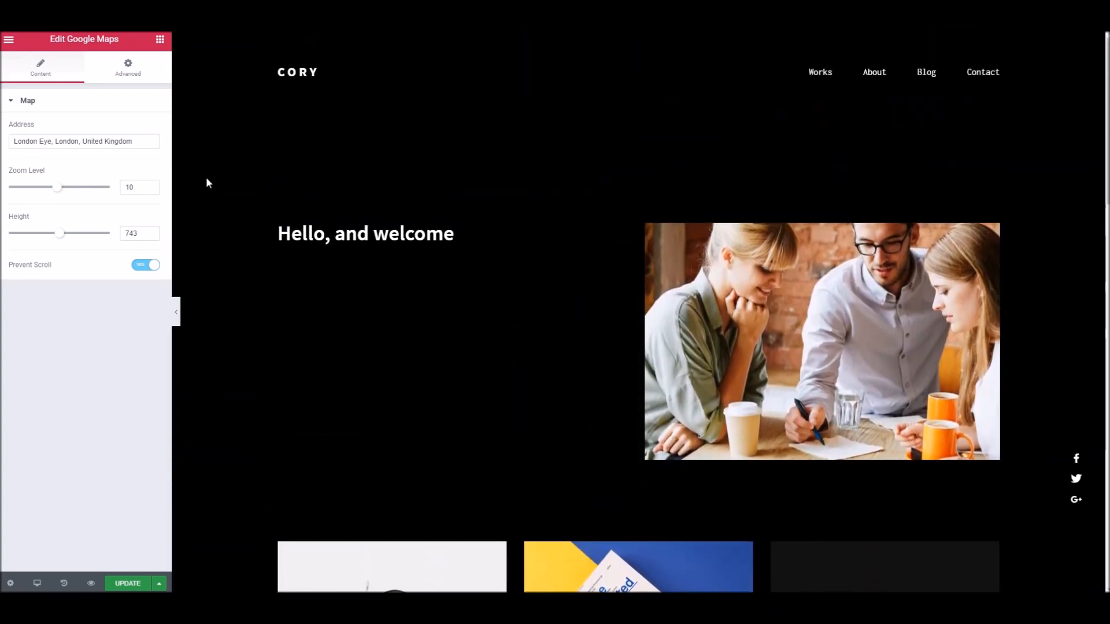
pyautogui.scroll(-3, 826, 409)
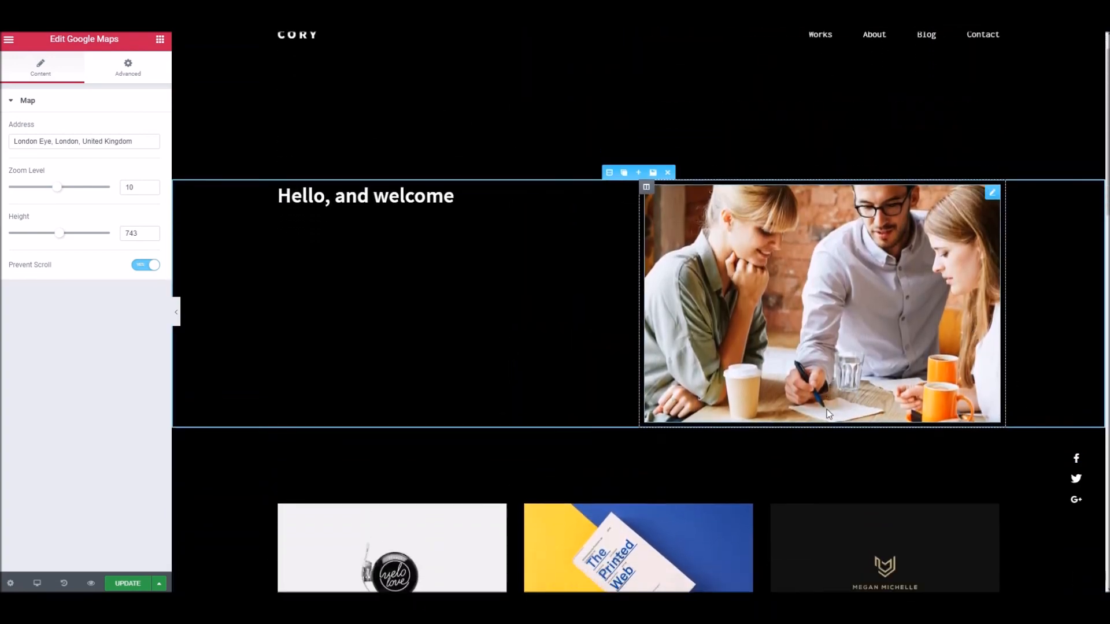
pyautogui.scroll(-8, 358, 287)
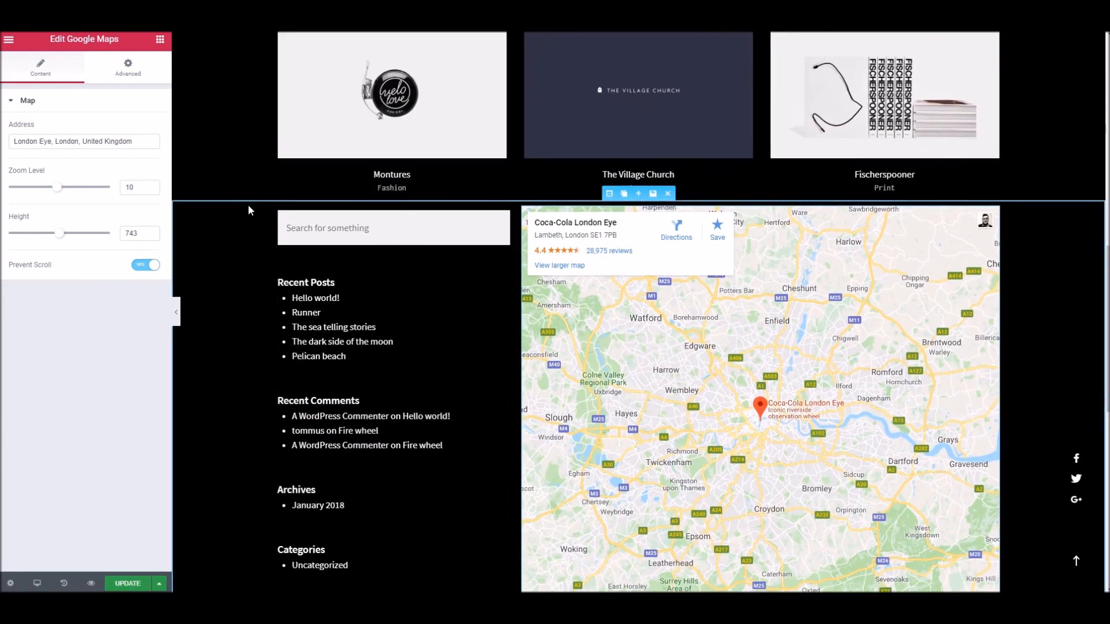
pyautogui.scroll(10, 236, 175)
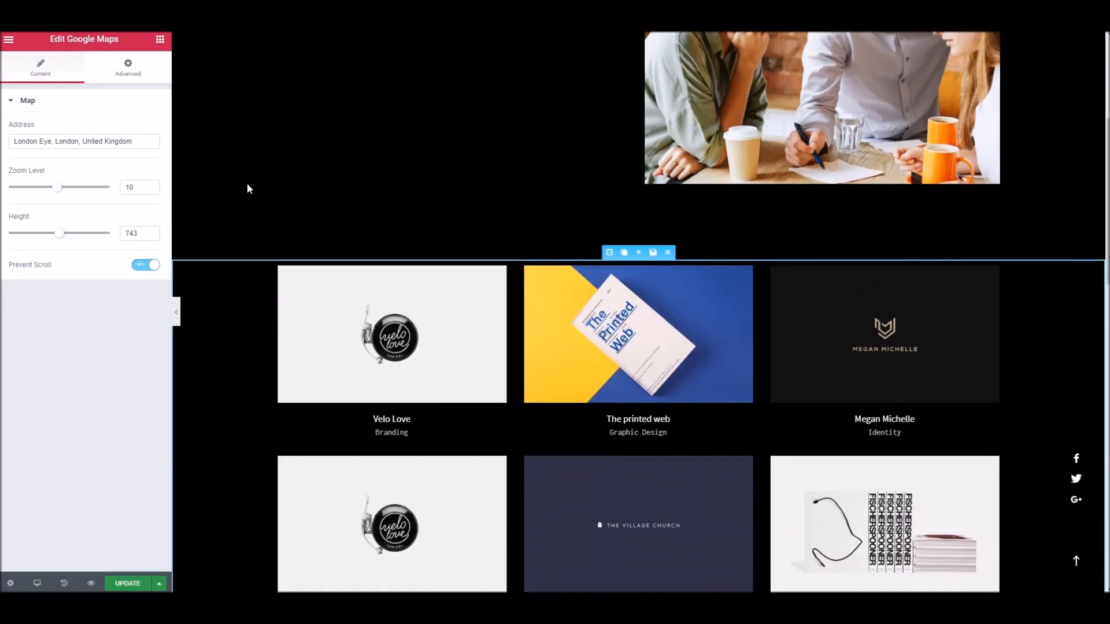